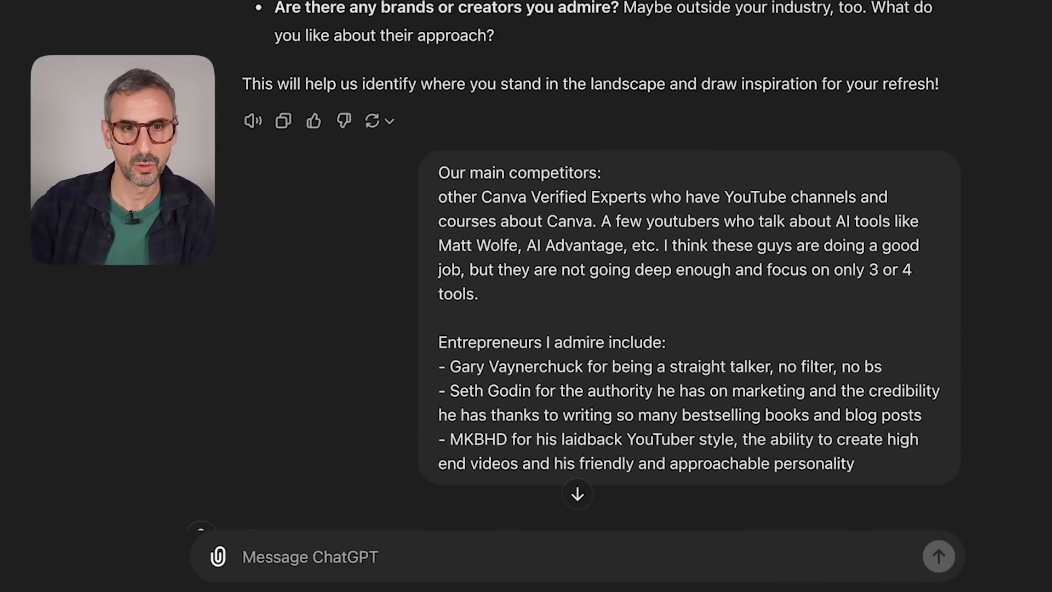
- Review the submitted answer about main competitors, highlighting each of the three admired entrepreneurs in the list
{"action": "left_click_drag", "start_coordinate": [450, 366], "coordinate": [583, 373]}
{"action": "left_click_drag", "start_coordinate": [450, 390], "coordinate": [529, 391]}
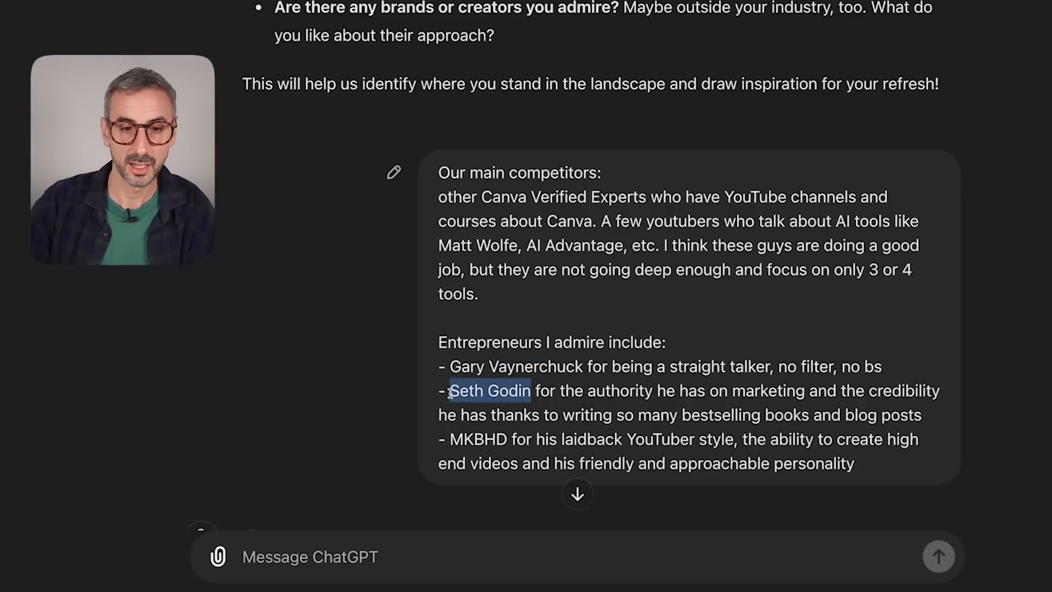
{"action": "left_click_drag", "start_coordinate": [450, 439], "coordinate": [507, 439]}
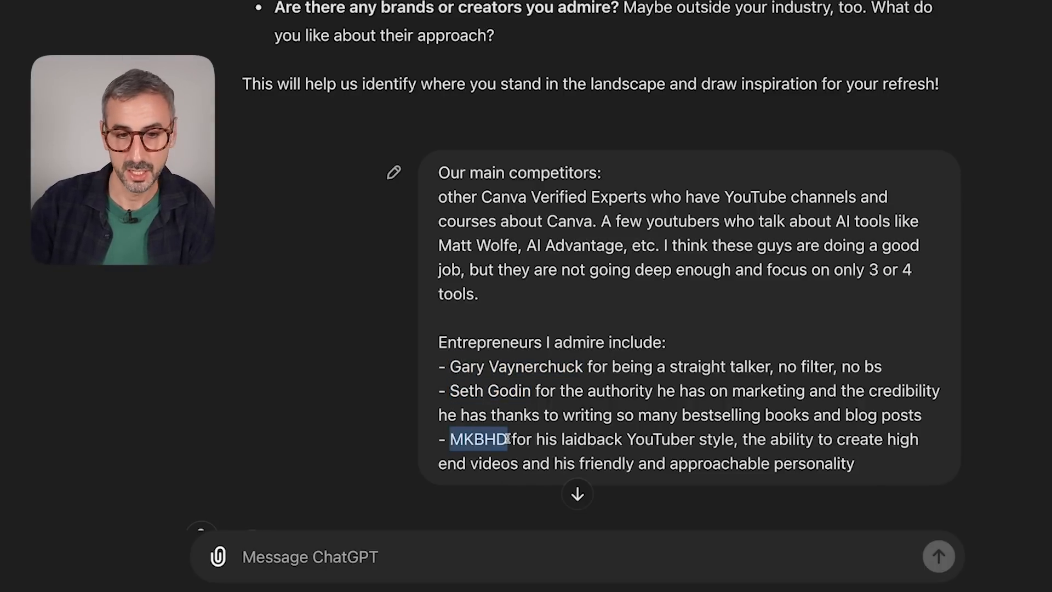
{"action": "scroll", "coordinate": [587, 319], "scroll_direction": "down", "scroll_amount": 1}
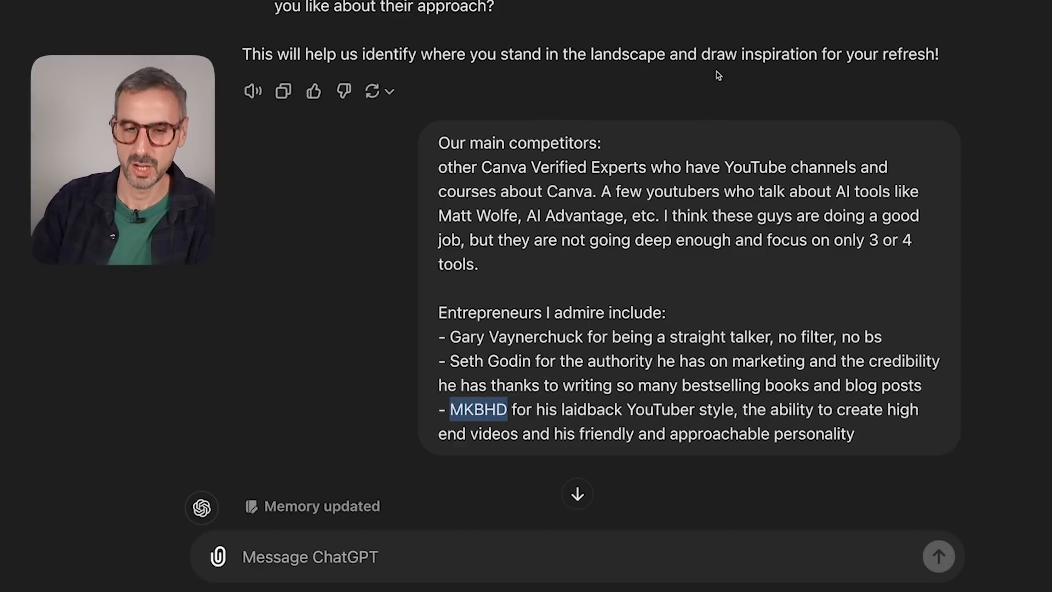
- Examine the "Brand Assets and Deliverables" section and its questions about assets to refresh and the timeline
{"action": "scroll", "coordinate": [716, 82], "scroll_direction": "down", "scroll_amount": 5}
{"action": "scroll", "coordinate": [344, 272], "scroll_direction": "down", "scroll_amount": 4}
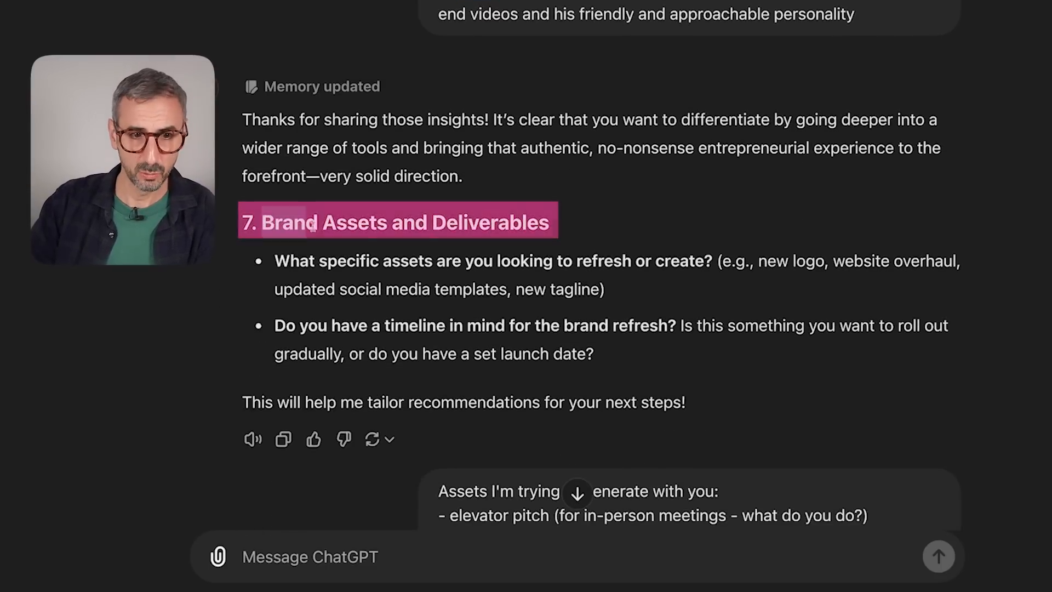
{"action": "left_click_drag", "start_coordinate": [262, 222], "coordinate": [548, 222]}
{"action": "scroll", "coordinate": [930, 159], "scroll_direction": "down", "scroll_amount": 2}
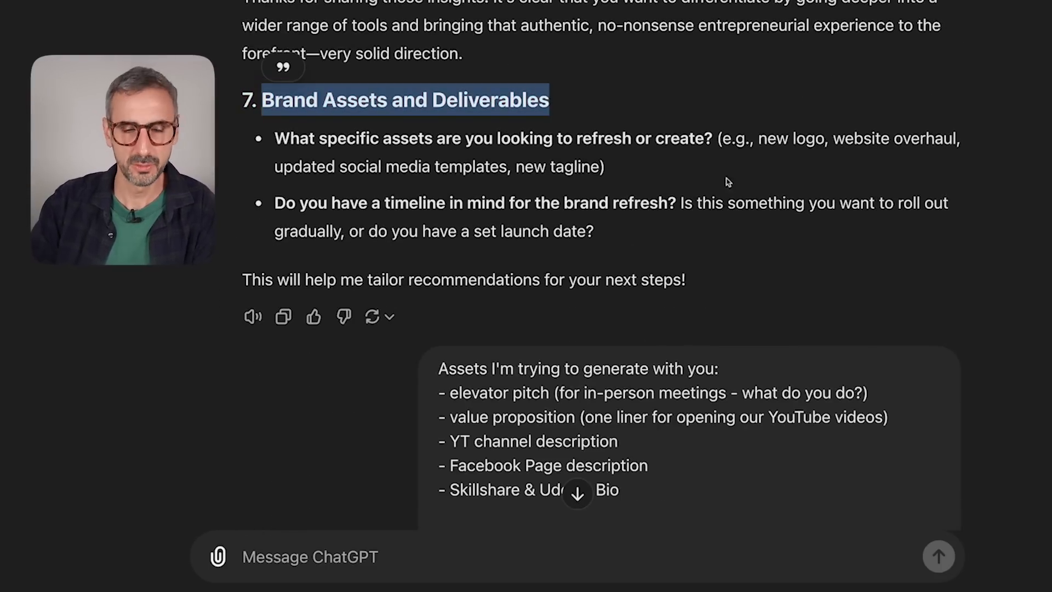
{"action": "left_click", "coordinate": [860, 195]}
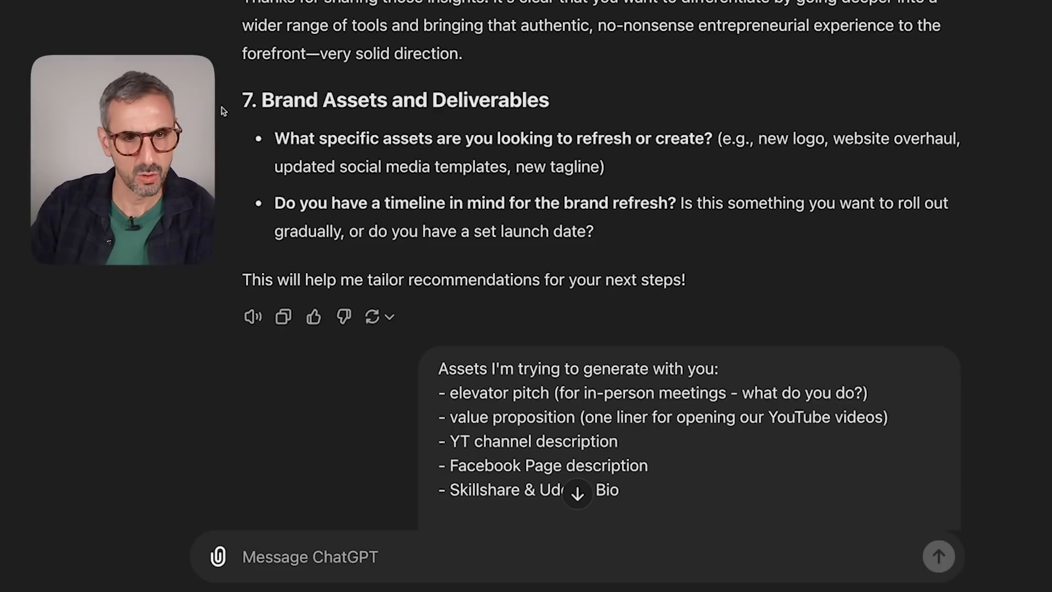
- Read through the list of brand assets requested from ChatGPT, highlighting the Skillshare & Udemy Bio entry, and the reply to it
{"action": "scroll", "coordinate": [470, 189], "scroll_direction": "down", "scroll_amount": 1}
{"action": "scroll", "coordinate": [470, 189], "scroll_direction": "down", "scroll_amount": 3}
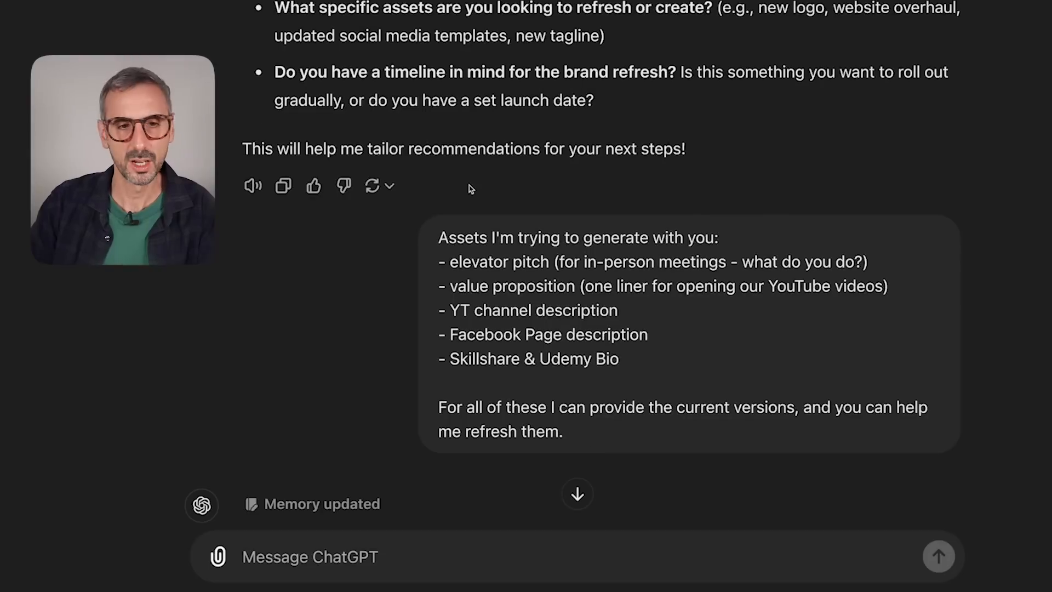
{"action": "scroll", "coordinate": [555, 120], "scroll_direction": "down", "scroll_amount": 5}
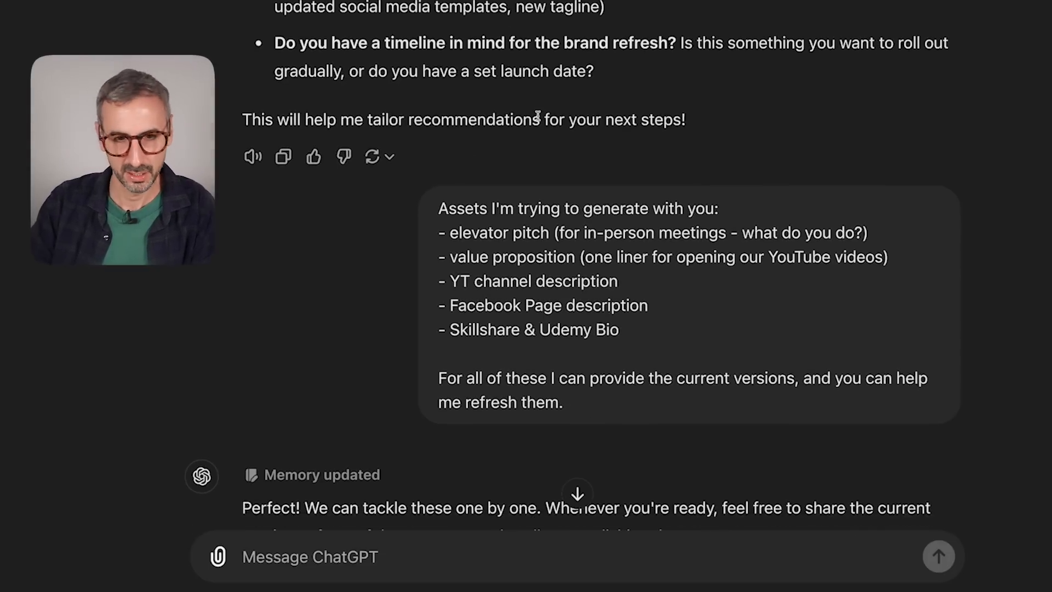
{"action": "left_click_drag", "start_coordinate": [645, 219], "coordinate": [512, 140]}
{"action": "left_click", "coordinate": [750, 174]}
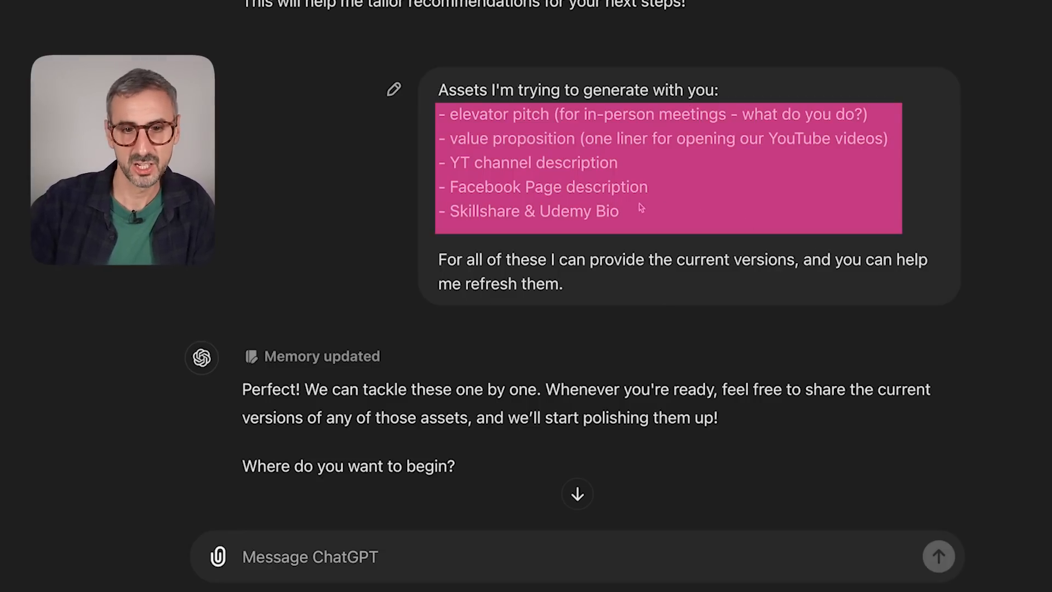
{"action": "left_click_drag", "start_coordinate": [636, 212], "coordinate": [438, 208]}
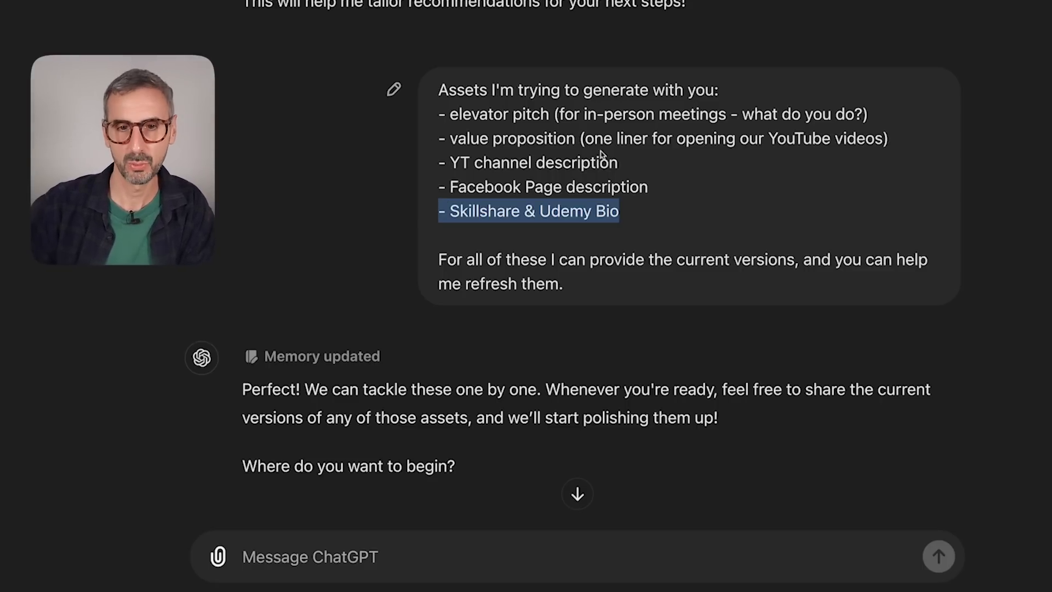
{"action": "scroll", "coordinate": [660, 183], "scroll_direction": "down", "scroll_amount": 1}
{"action": "left_click", "coordinate": [665, 185]}
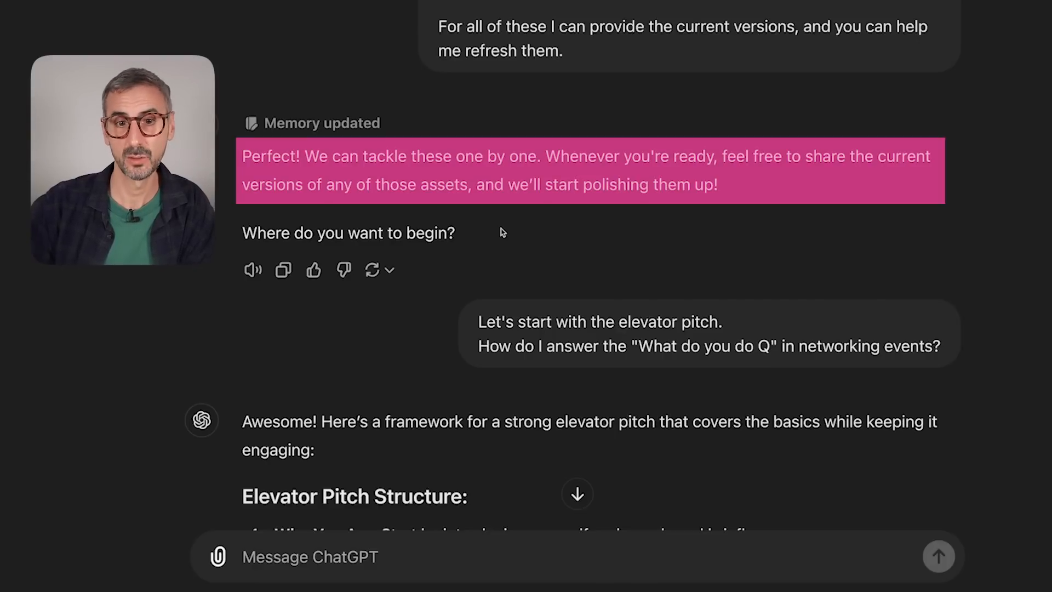
- Examine the five-part Elevator Pitch Structure, highlighting the part names from "What You Do" to "Why It Matters", and read the draft pitch
{"action": "scroll", "coordinate": [630, 184], "scroll_direction": "down", "scroll_amount": 2}
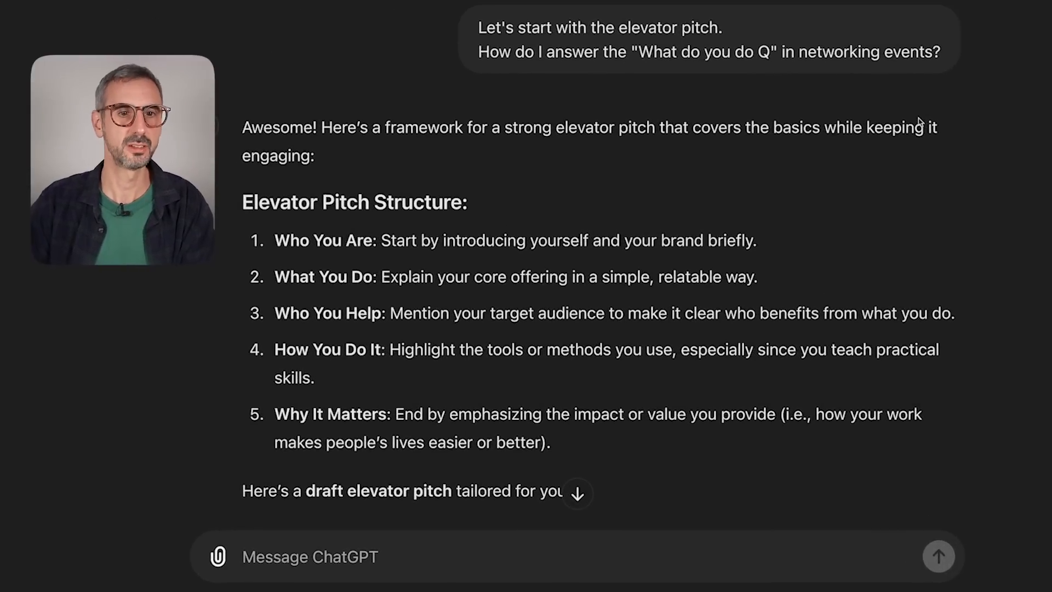
{"action": "scroll", "coordinate": [595, 159], "scroll_direction": "down", "scroll_amount": 1}
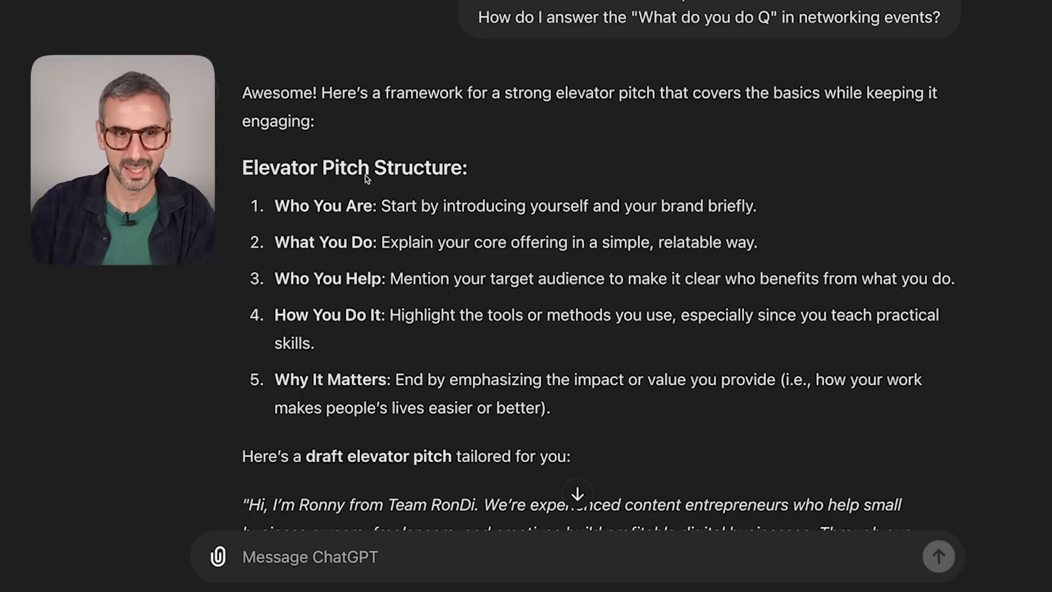
{"action": "scroll", "coordinate": [388, 260], "scroll_direction": "down", "scroll_amount": 1}
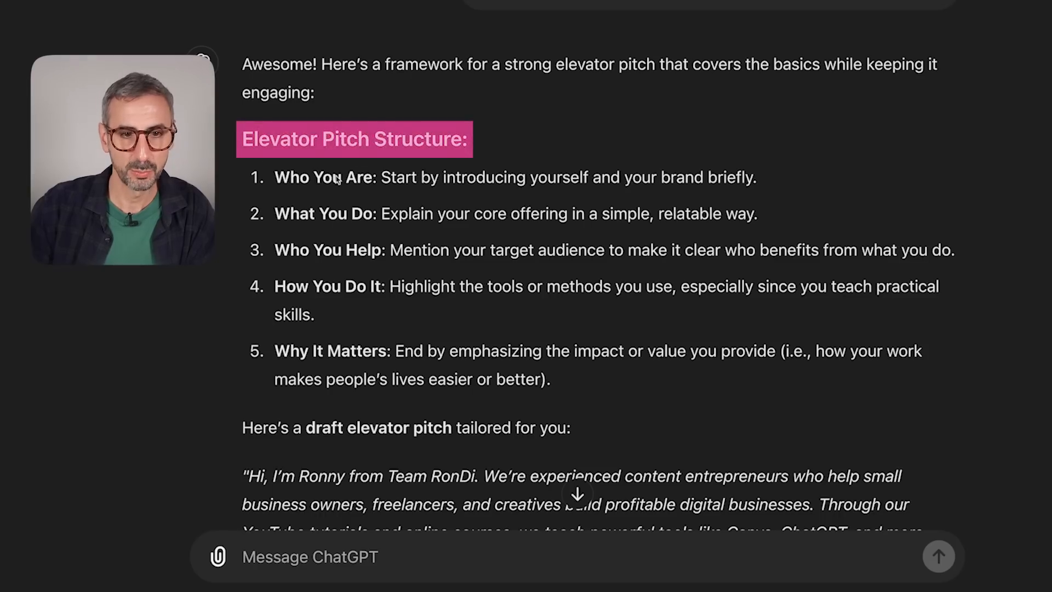
{"action": "scroll", "coordinate": [332, 209], "scroll_direction": "down", "scroll_amount": 1}
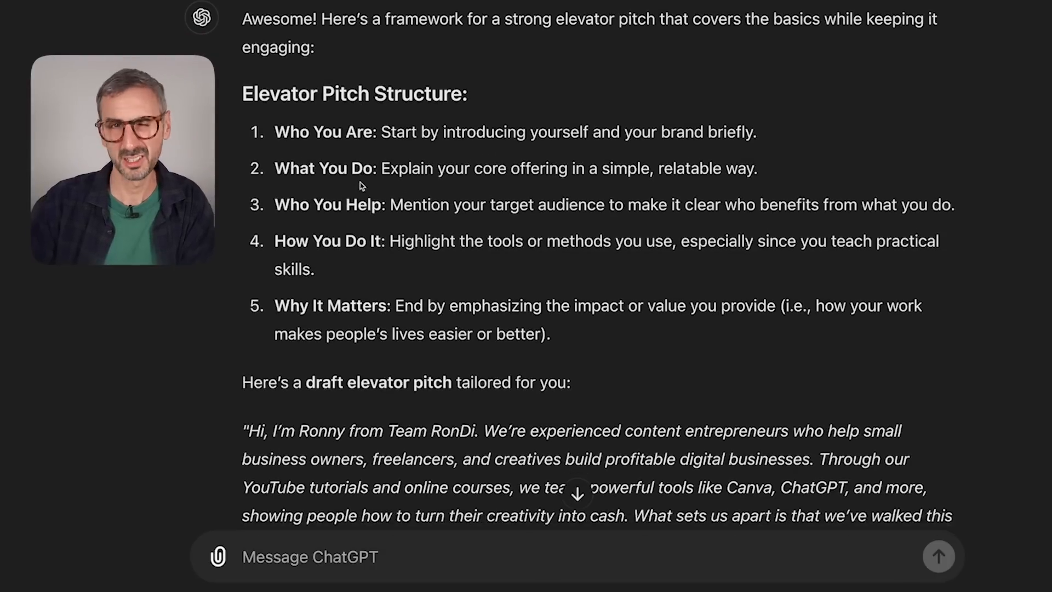
{"action": "scroll", "coordinate": [359, 181], "scroll_direction": "down", "scroll_amount": 2}
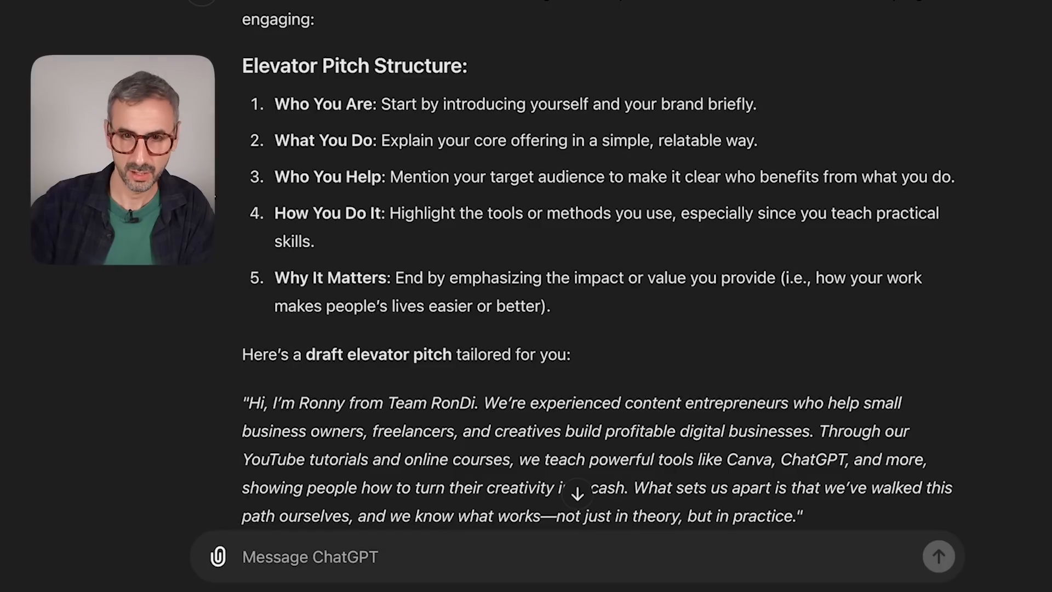
{"action": "left_click_drag", "start_coordinate": [275, 140], "coordinate": [368, 148]}
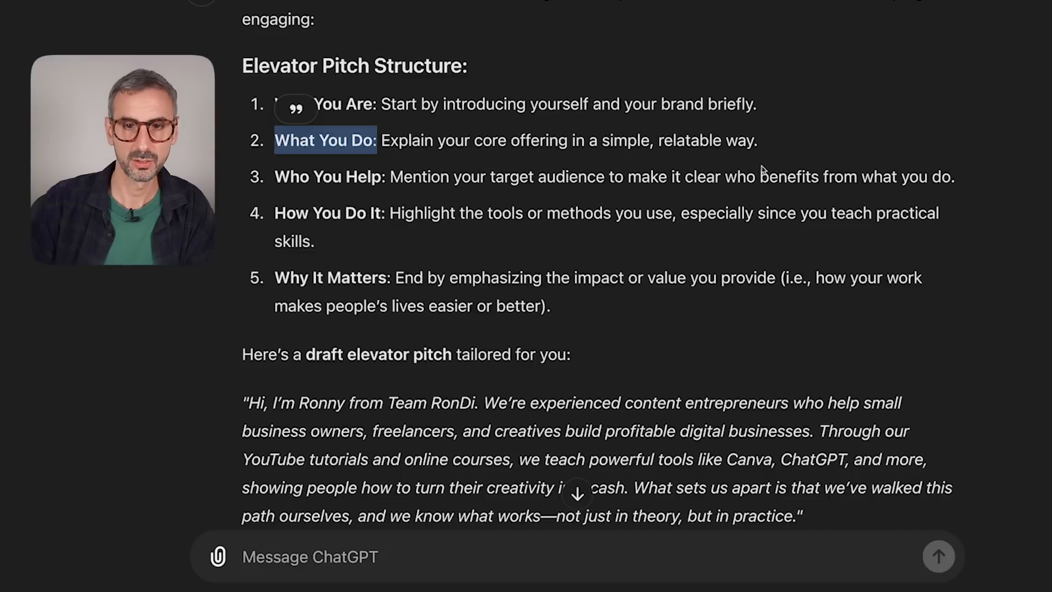
{"action": "left_click_drag", "start_coordinate": [275, 176], "coordinate": [383, 178]}
{"action": "left_click_drag", "start_coordinate": [276, 213], "coordinate": [387, 213]}
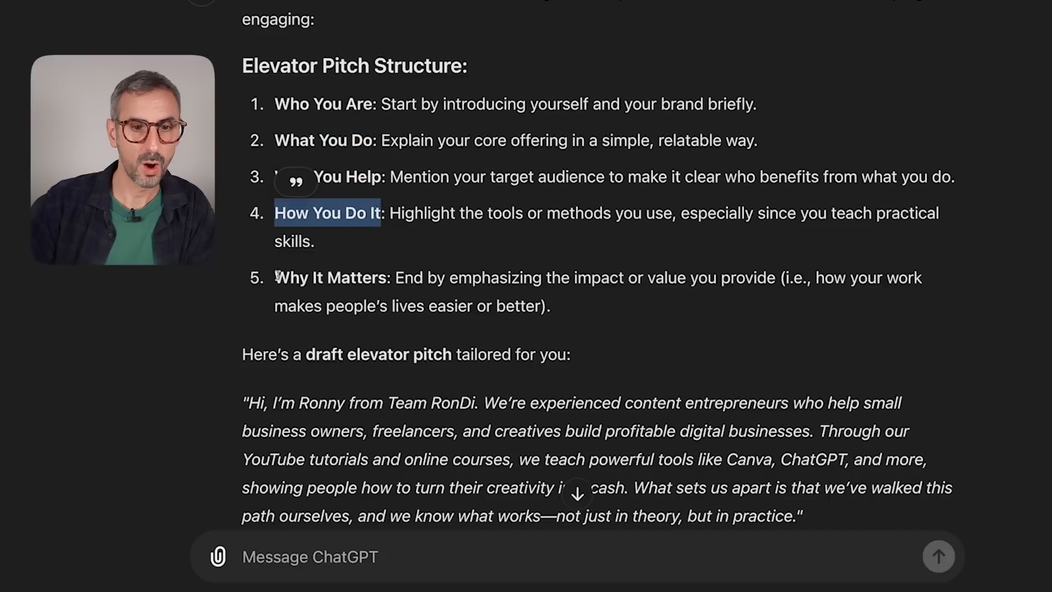
{"action": "left_click_drag", "start_coordinate": [275, 277], "coordinate": [386, 276]}
{"action": "scroll", "coordinate": [357, 291], "scroll_direction": "down", "scroll_amount": 4}
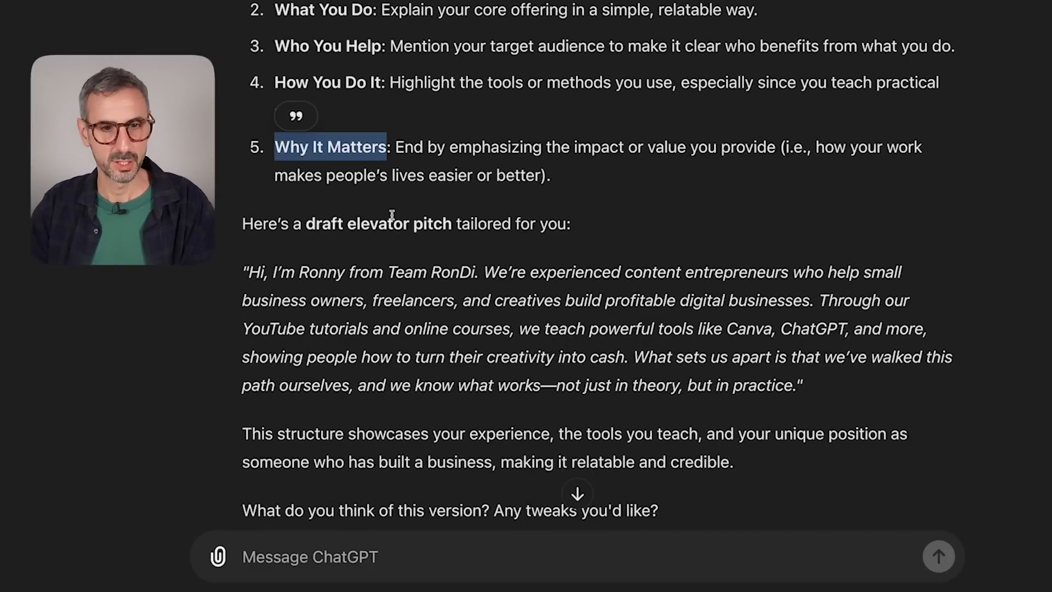
{"action": "scroll", "coordinate": [392, 213], "scroll_direction": "down", "scroll_amount": 2}
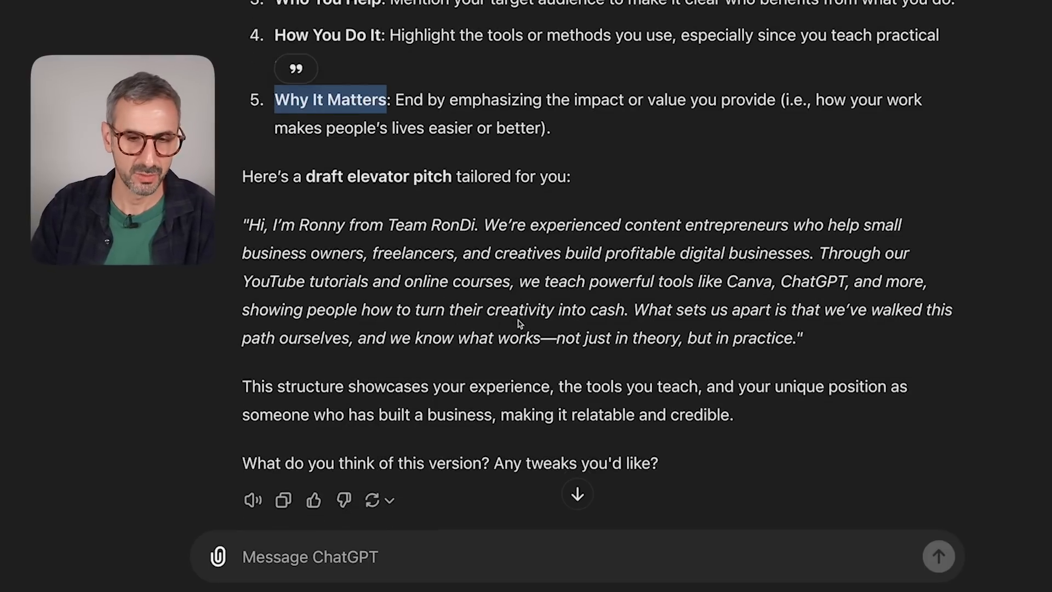
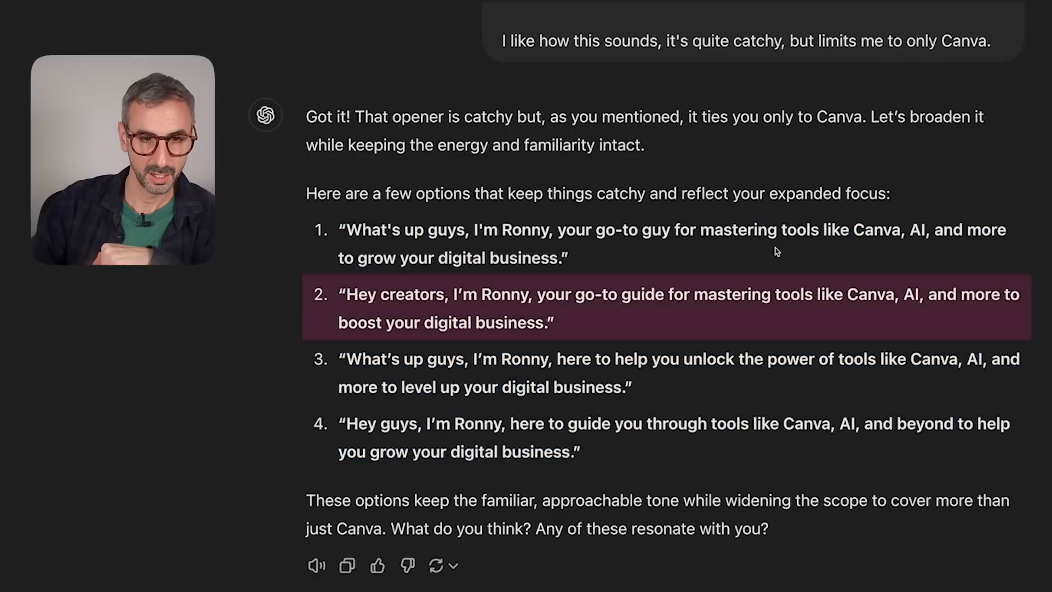
- Compare the broadened video opener options, highlighting phrases such as "boost your digital business", "and more" and "unlock the power of tools"
{"action": "left_click_drag", "start_coordinate": [347, 294], "coordinate": [458, 299]}
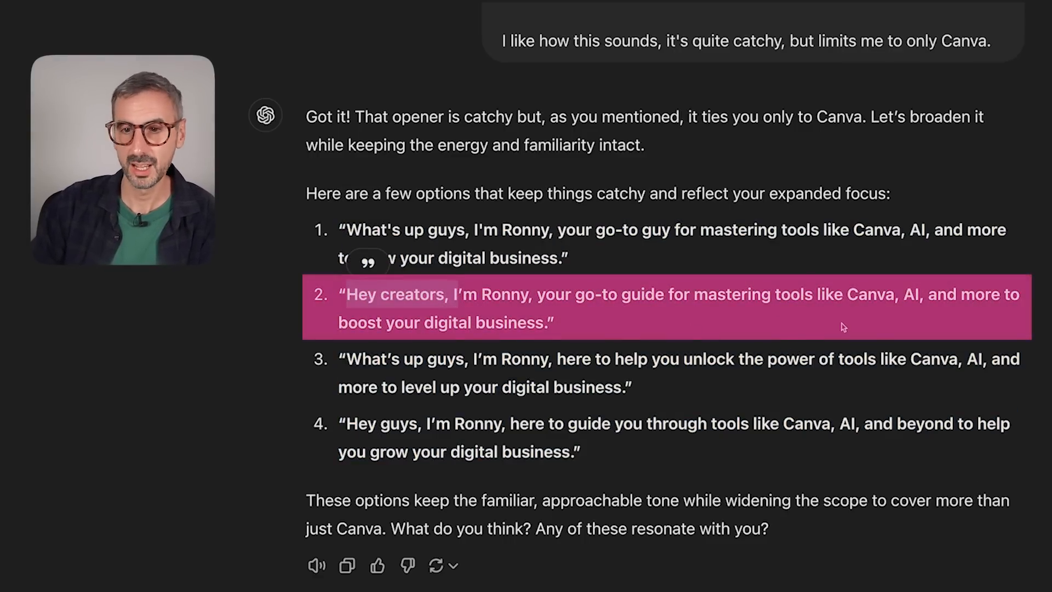
{"action": "left_click_drag", "start_coordinate": [339, 323], "coordinate": [544, 327]}
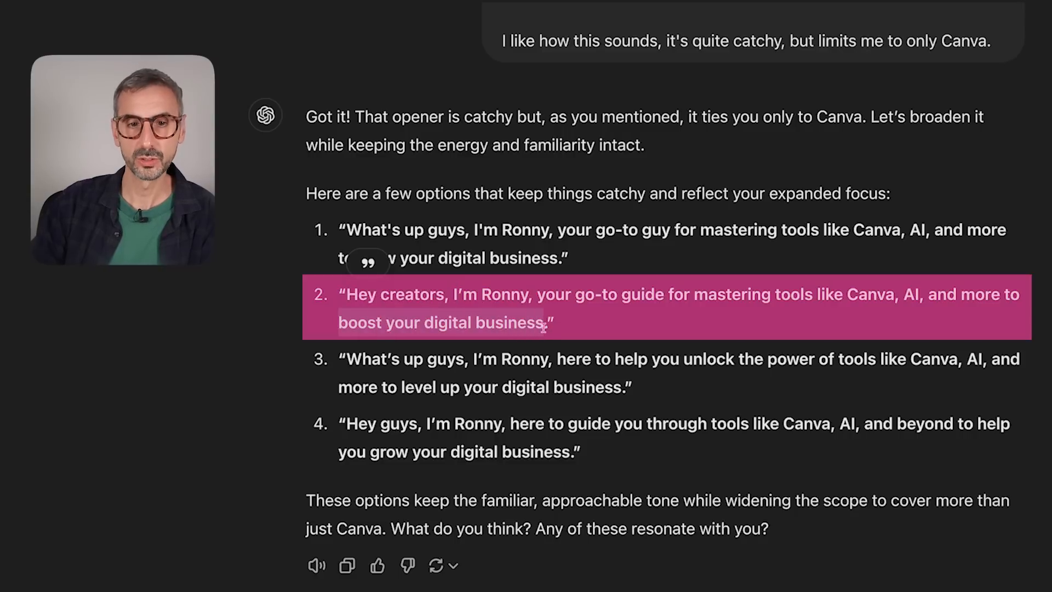
{"action": "left_click", "coordinate": [546, 329]}
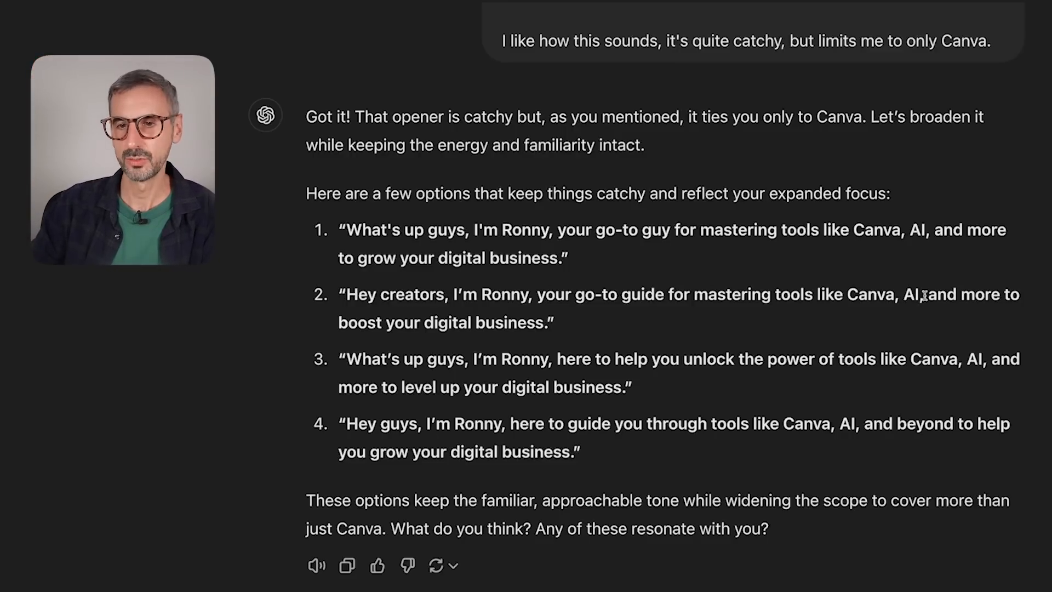
{"action": "left_click_drag", "start_coordinate": [925, 296], "coordinate": [991, 295]}
{"action": "scroll", "coordinate": [790, 307], "scroll_direction": "down", "scroll_amount": 3}
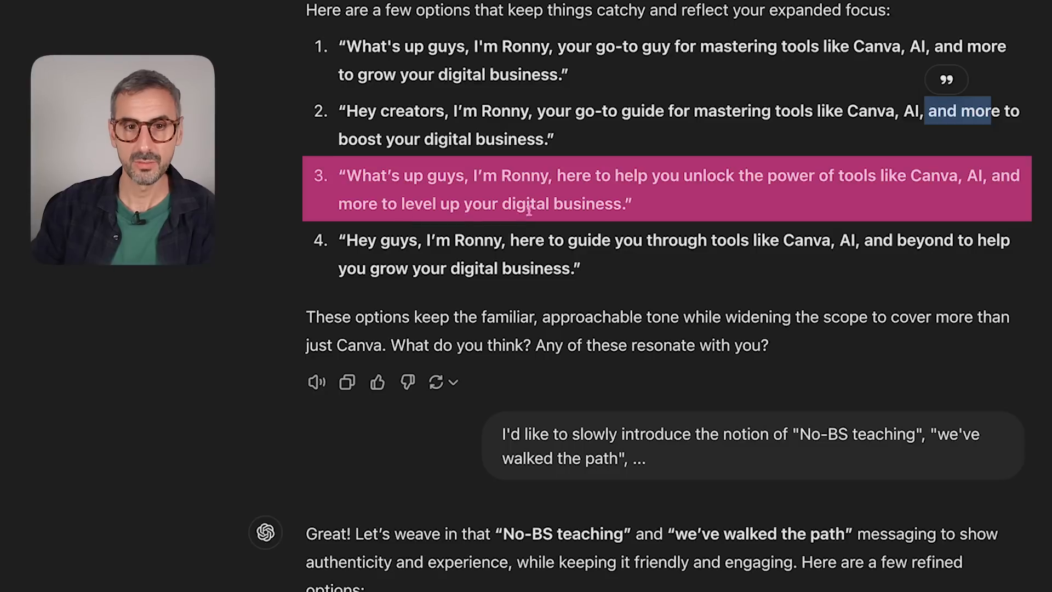
{"action": "left_click_drag", "start_coordinate": [682, 177], "coordinate": [868, 177]}
{"action": "scroll", "coordinate": [357, 376], "scroll_direction": "down", "scroll_amount": 1}
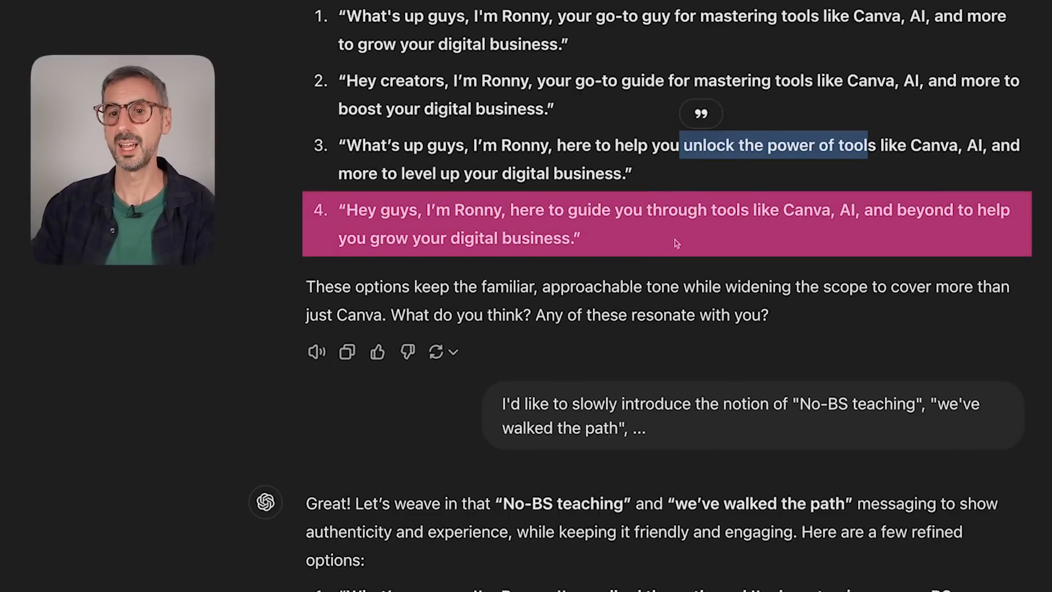
- Read the request to introduce "No-BS teaching" and "we've walked the path", and compare the refined opener options
{"action": "scroll", "coordinate": [456, 347], "scroll_direction": "down", "scroll_amount": 3}
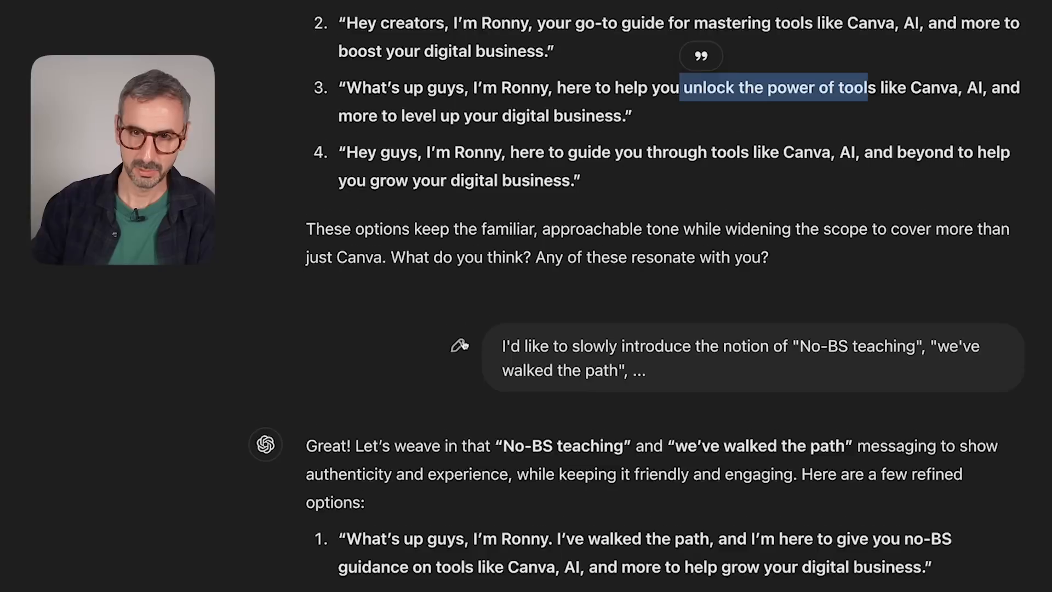
{"action": "left_click", "coordinate": [296, 284]}
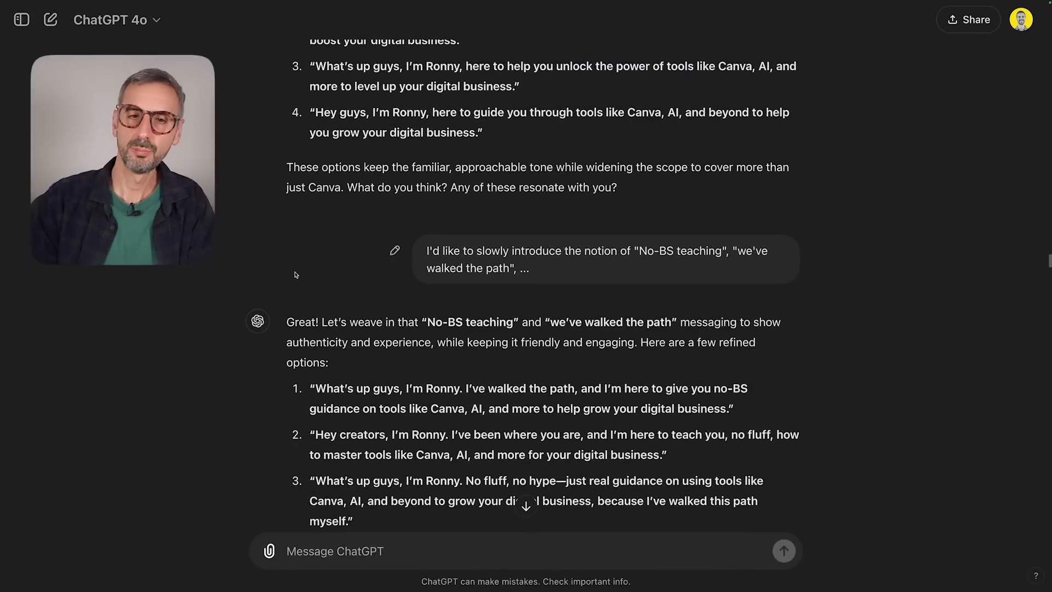
{"action": "scroll", "coordinate": [845, 285], "scroll_direction": "down", "scroll_amount": 2}
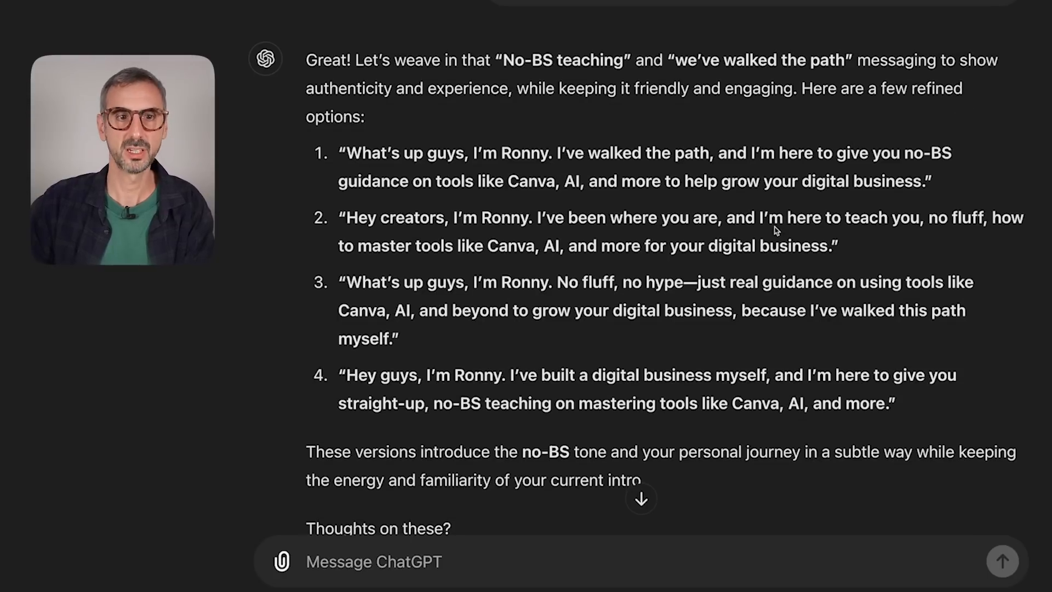
{"action": "scroll", "coordinate": [828, 255], "scroll_direction": "down", "scroll_amount": 3}
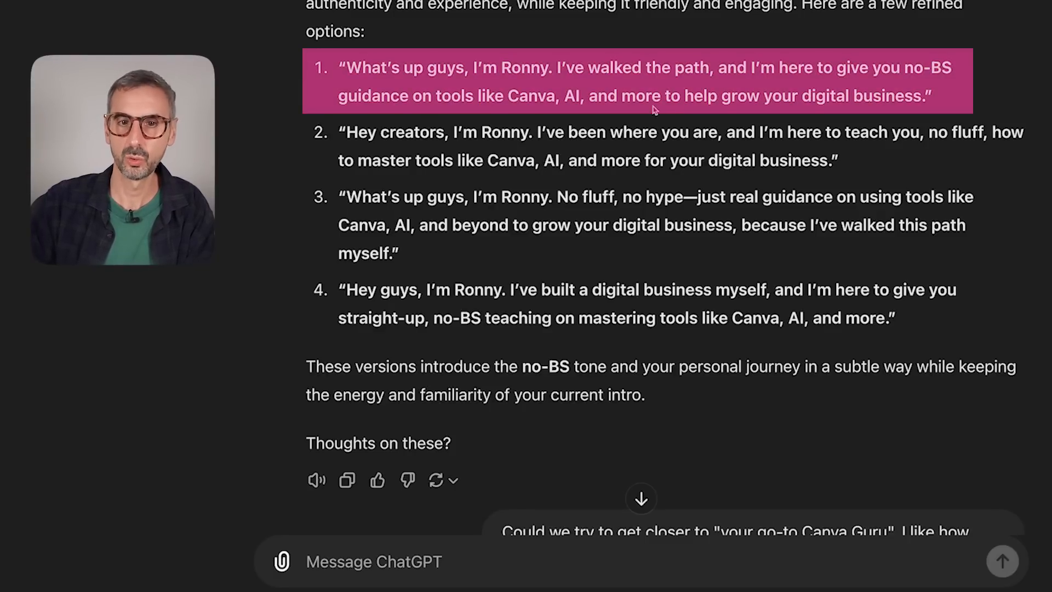
{"action": "scroll", "coordinate": [559, 164], "scroll_direction": "down", "scroll_amount": 3}
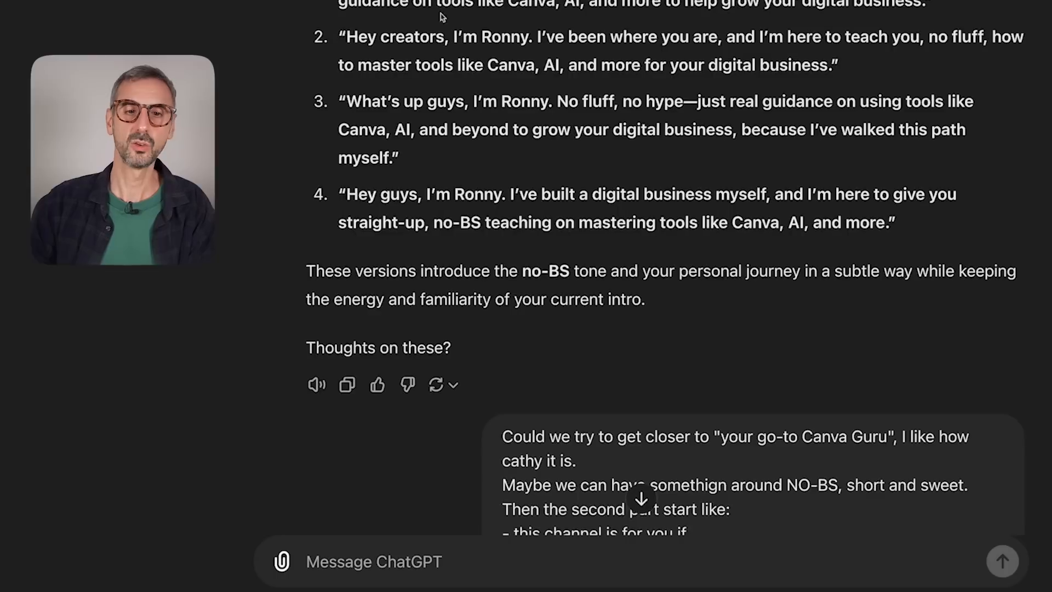
- Read the request for an opener closer to "your go-to Canva Guru" and examine the two-part intro ideas given in reply
{"action": "scroll", "coordinate": [641, 336], "scroll_direction": "down", "scroll_amount": 2}
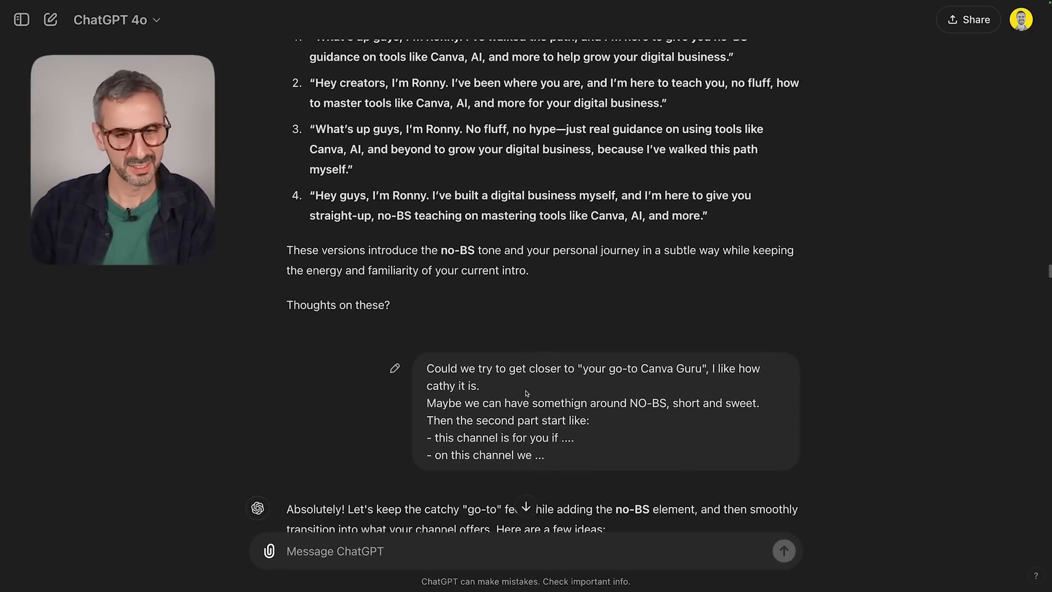
{"action": "scroll", "coordinate": [526, 394], "scroll_direction": "down", "scroll_amount": 4}
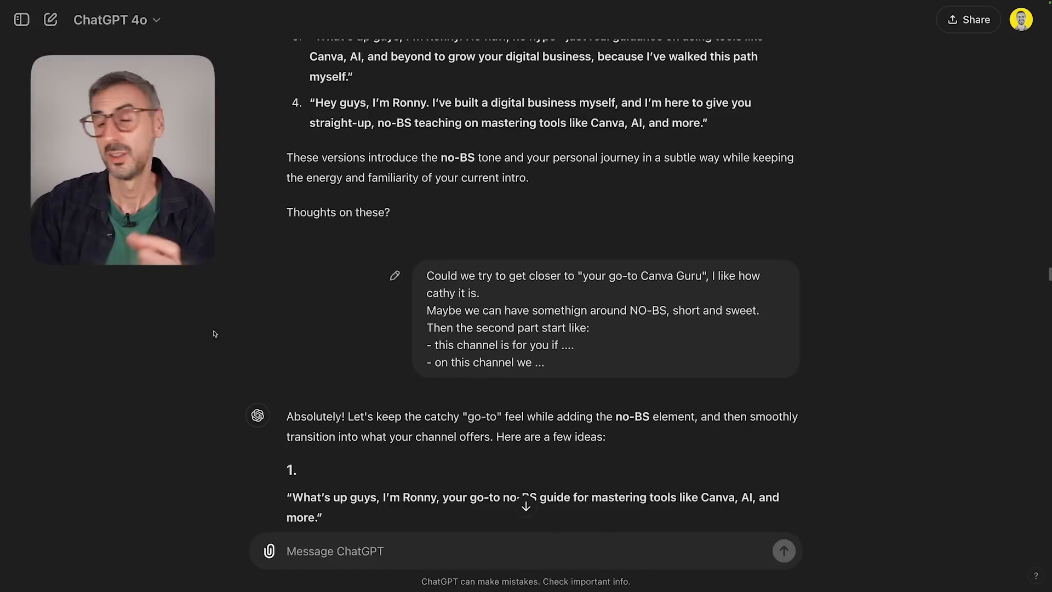
{"action": "scroll", "coordinate": [847, 464], "scroll_direction": "down", "scroll_amount": 4}
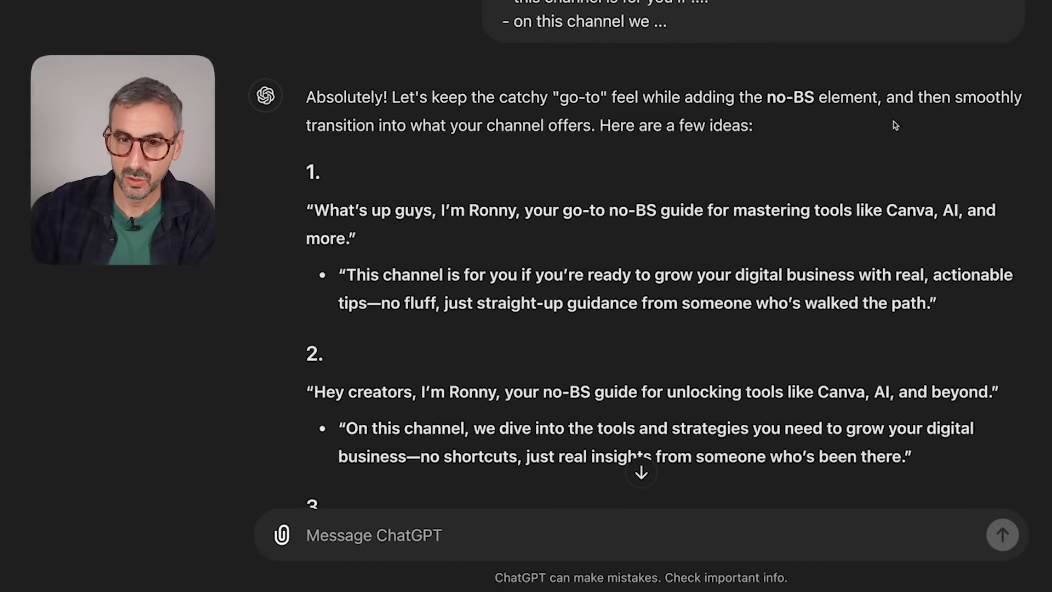
{"action": "scroll", "coordinate": [896, 123], "scroll_direction": "down", "scroll_amount": 1}
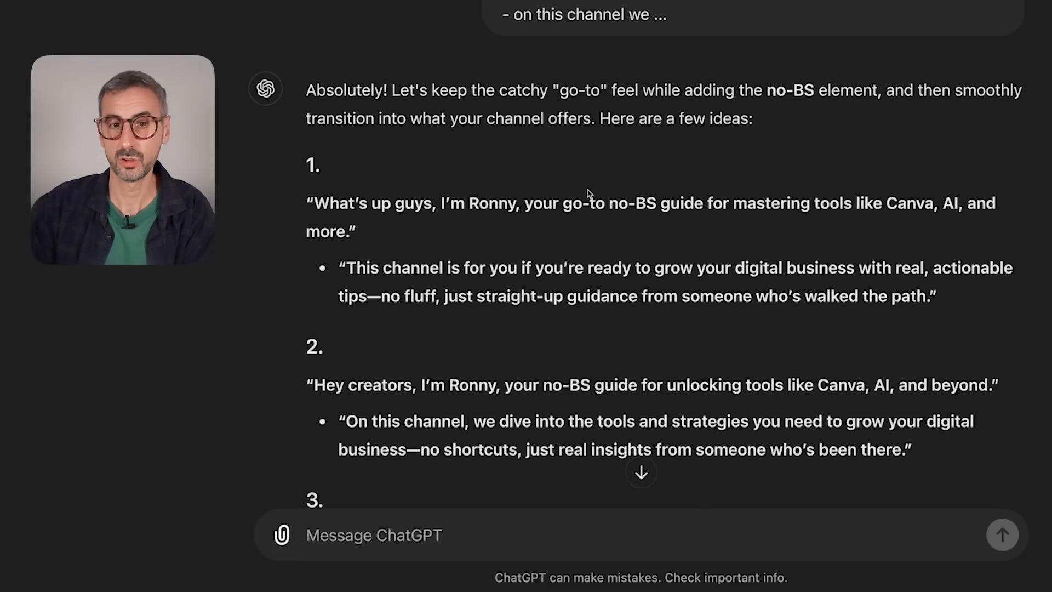
- Compare the three two-part intro ideas that combine a "no-BS" or "no-nonsense" guide line with a channel description
{"action": "scroll", "coordinate": [622, 178], "scroll_direction": "down", "scroll_amount": 2}
{"action": "scroll", "coordinate": [622, 176], "scroll_direction": "down", "scroll_amount": 4}
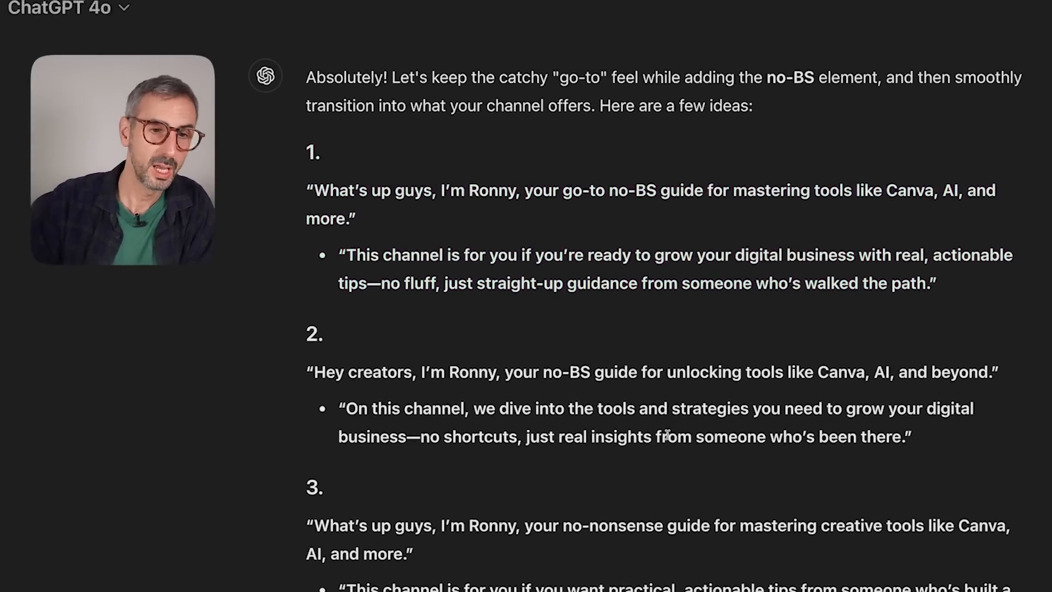
{"action": "scroll", "coordinate": [674, 461], "scroll_direction": "down", "scroll_amount": 3}
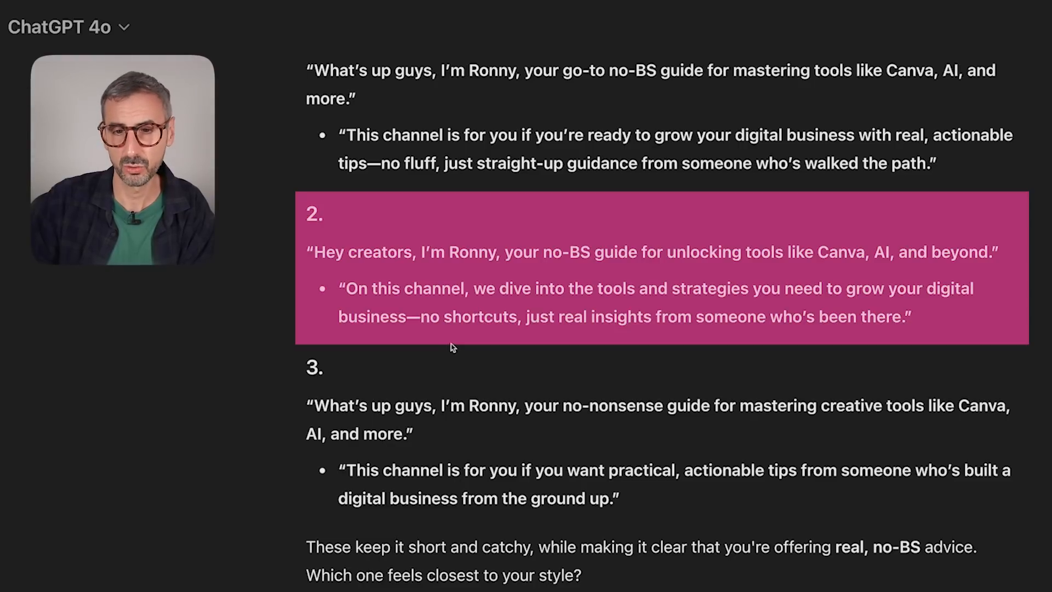
{"action": "scroll", "coordinate": [456, 343], "scroll_direction": "down", "scroll_amount": 2}
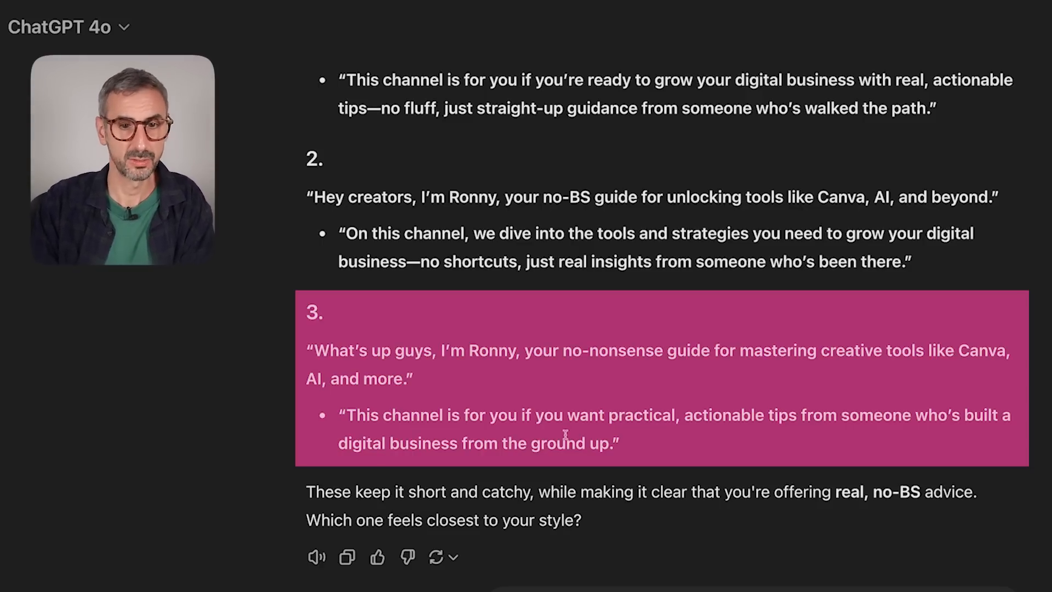
{"action": "scroll", "coordinate": [599, 396], "scroll_direction": "down", "scroll_amount": 2}
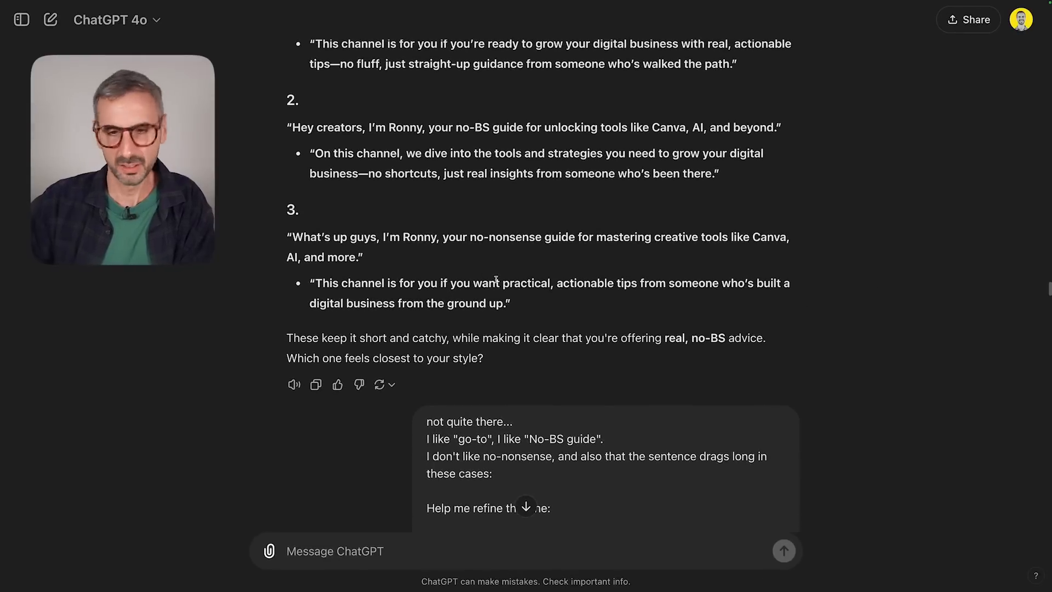
- Read the "not quite there..." feedback and follow the opener refinements through to the approved version and the choice of next asset
{"action": "scroll", "coordinate": [506, 286], "scroll_direction": "down", "scroll_amount": 2}
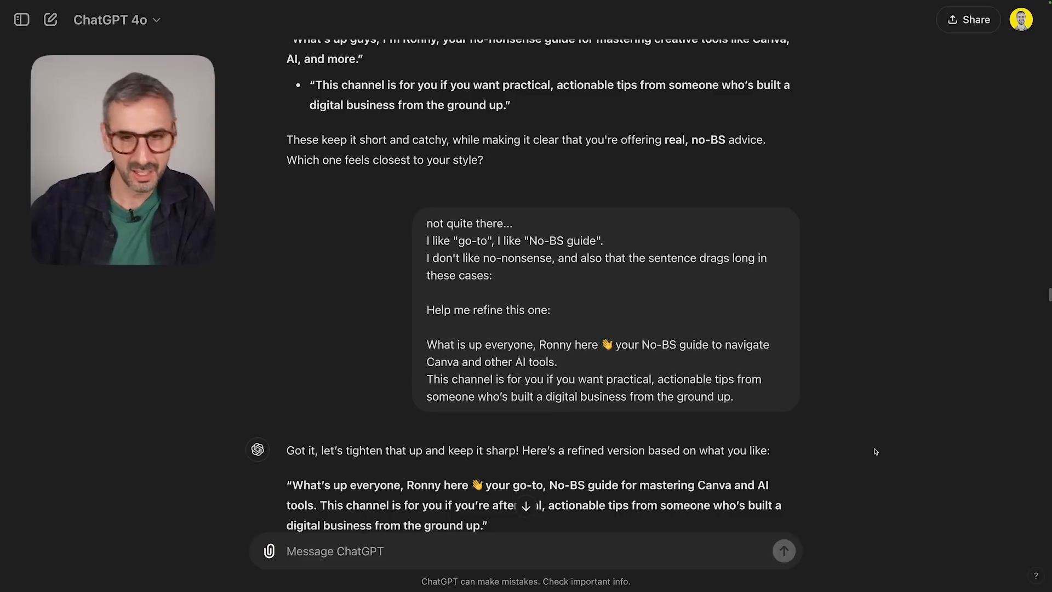
{"action": "scroll", "coordinate": [666, 164], "scroll_direction": "down", "scroll_amount": 3}
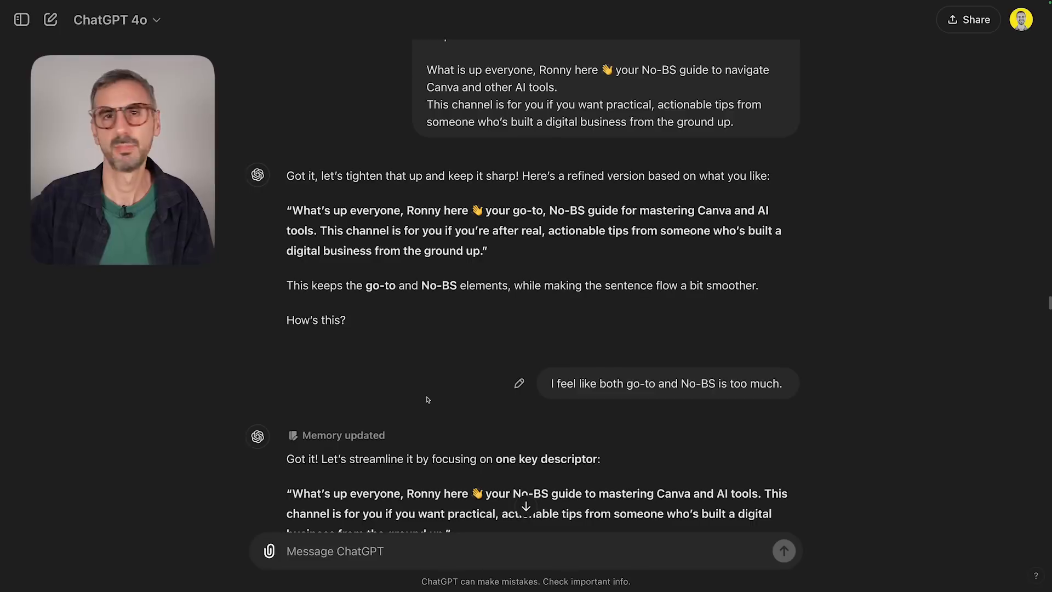
{"action": "scroll", "coordinate": [428, 400], "scroll_direction": "down", "scroll_amount": 6}
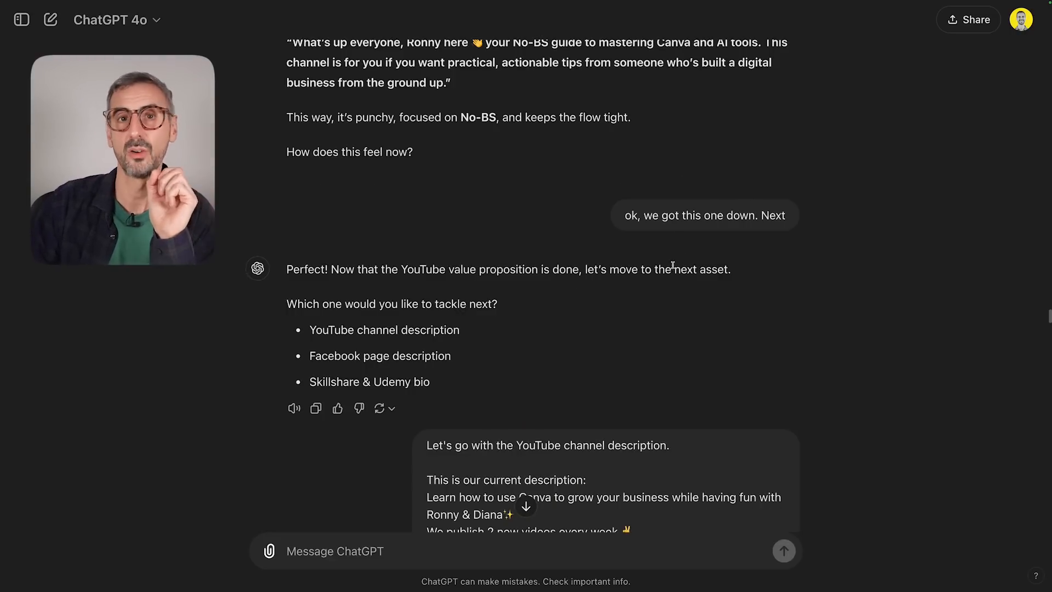
{"action": "scroll", "coordinate": [669, 222], "scroll_direction": "up", "scroll_amount": 1}
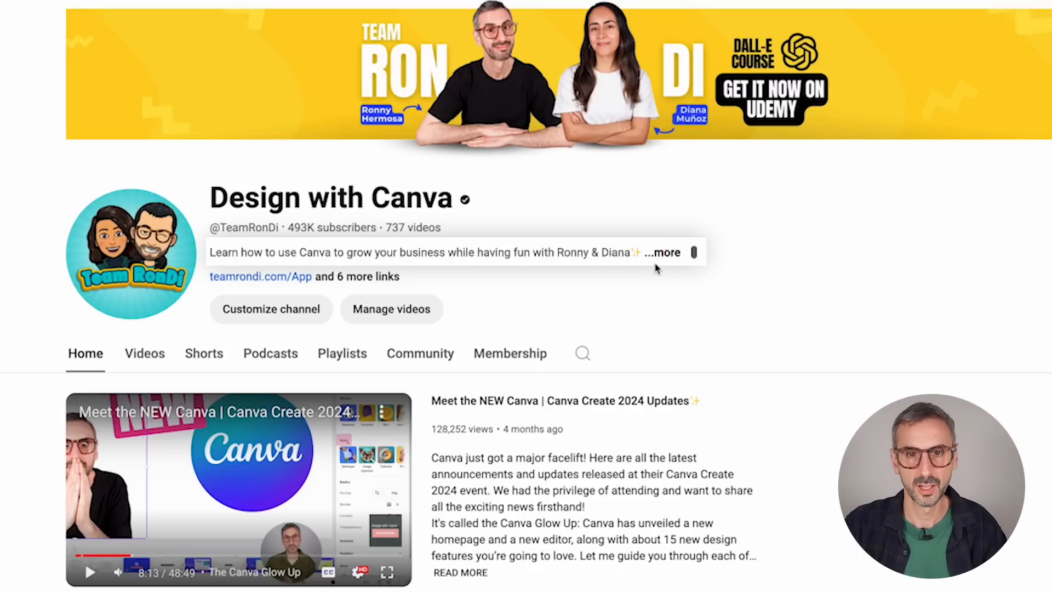
- Expand the Design with Canva channel's description on YouTube, and read the ChatGPT request to rework that description
{"action": "left_click", "coordinate": [665, 253]}
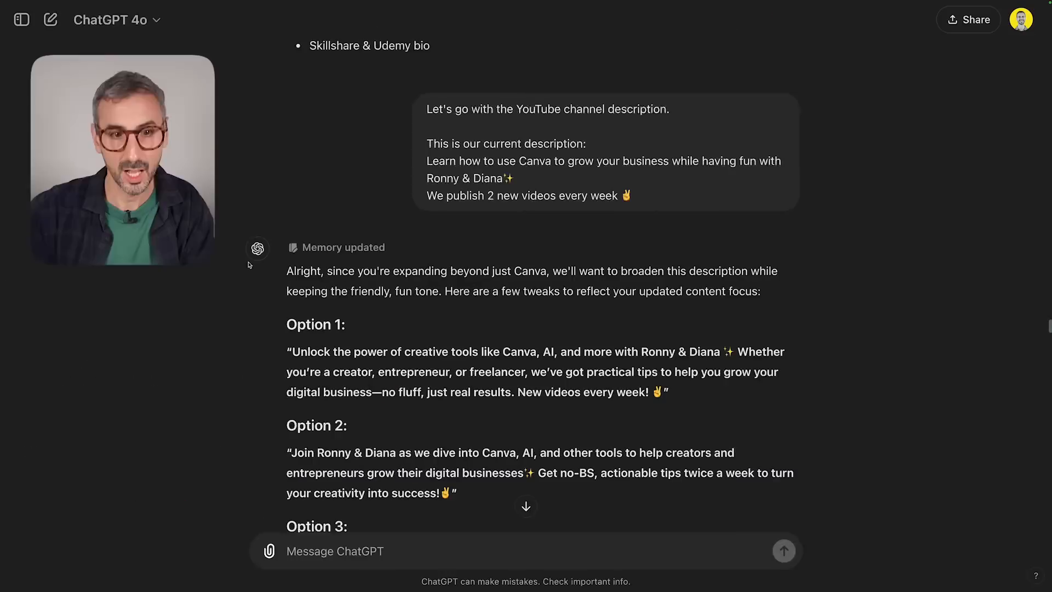
{"action": "scroll", "coordinate": [246, 268], "scroll_direction": "down", "scroll_amount": 1}
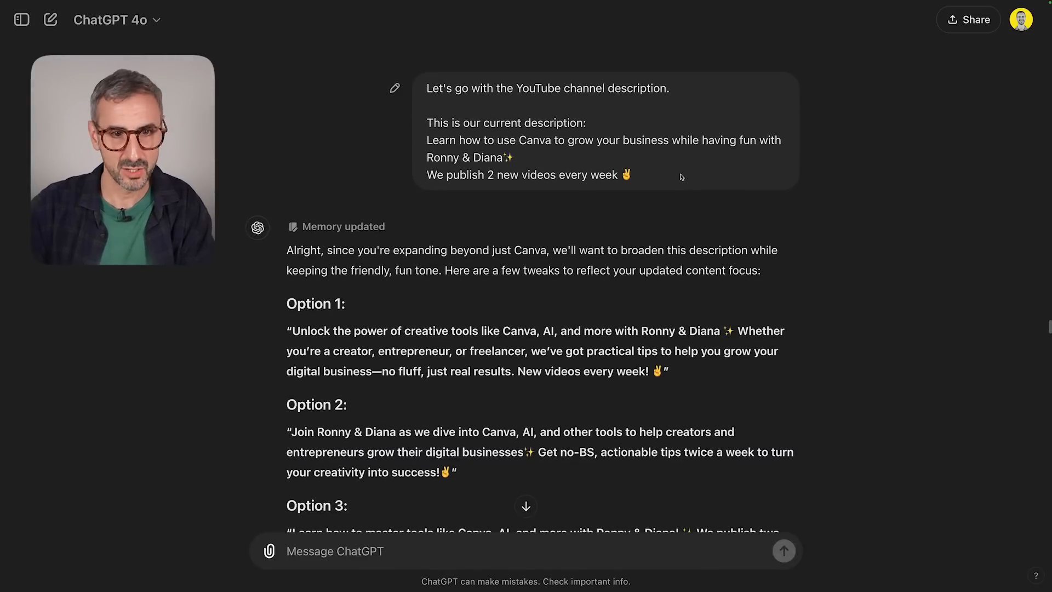
{"action": "scroll", "coordinate": [682, 177], "scroll_direction": "down", "scroll_amount": 1}
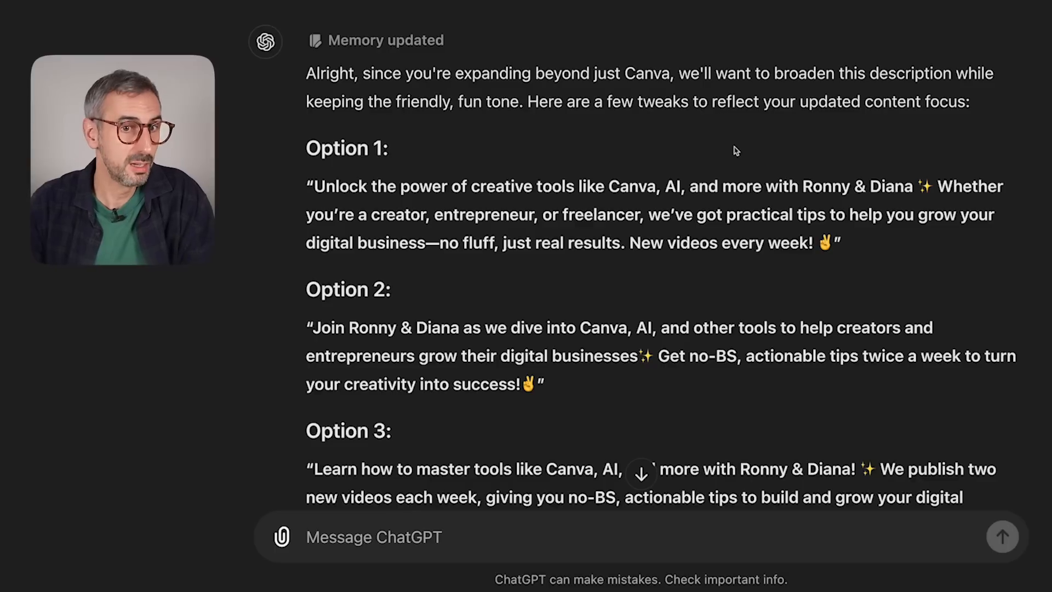
- Compare Options 1 to 3 for the broadened YouTube channel description, highlighting the Option 1 text while reading
{"action": "scroll", "coordinate": [720, 142], "scroll_direction": "down", "scroll_amount": 1}
{"action": "scroll", "coordinate": [716, 120], "scroll_direction": "down", "scroll_amount": 2}
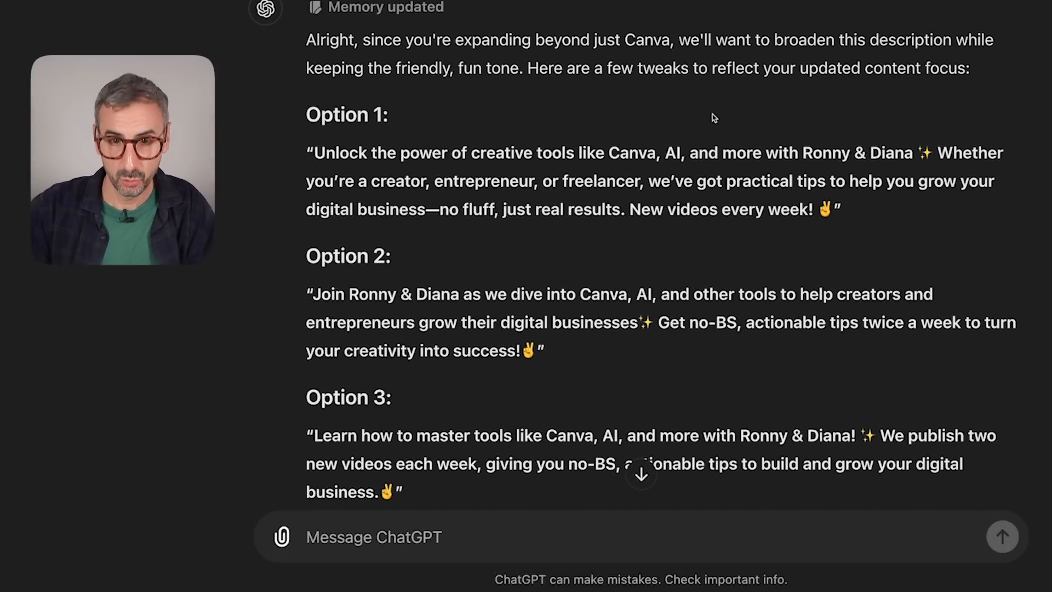
{"action": "scroll", "coordinate": [778, 88], "scroll_direction": "down", "scroll_amount": 2}
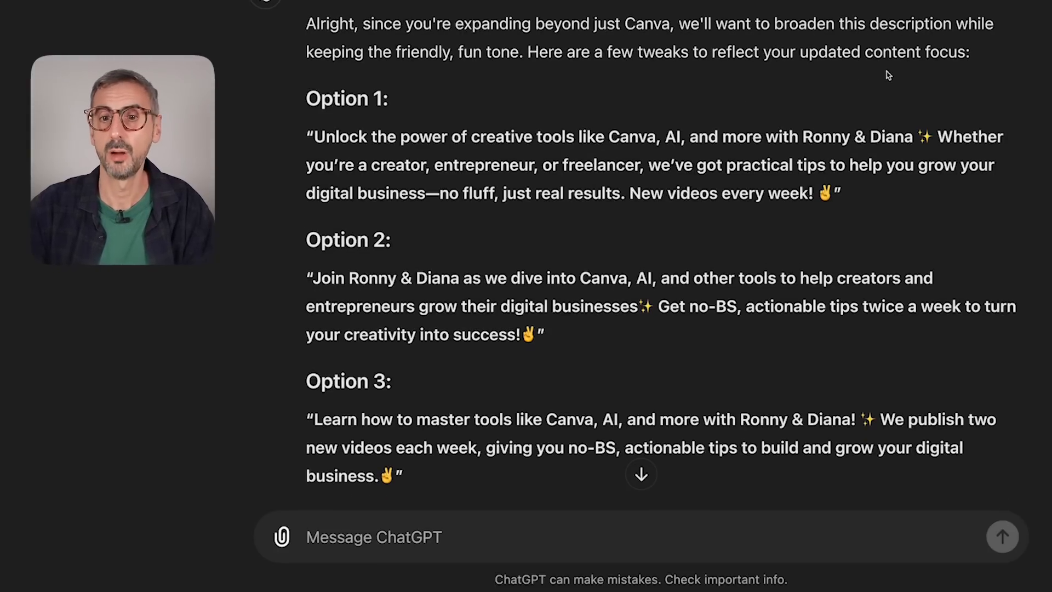
{"action": "scroll", "coordinate": [888, 77], "scroll_direction": "down", "scroll_amount": 1}
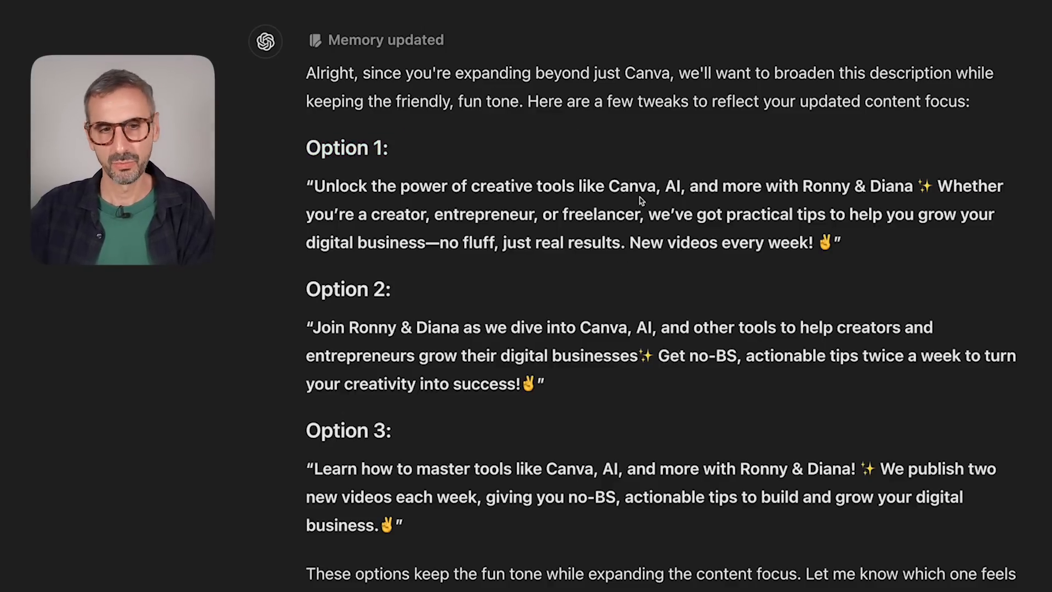
{"action": "left_click_drag", "start_coordinate": [862, 246], "coordinate": [301, 196]}
{"action": "left_click", "coordinate": [287, 210]}
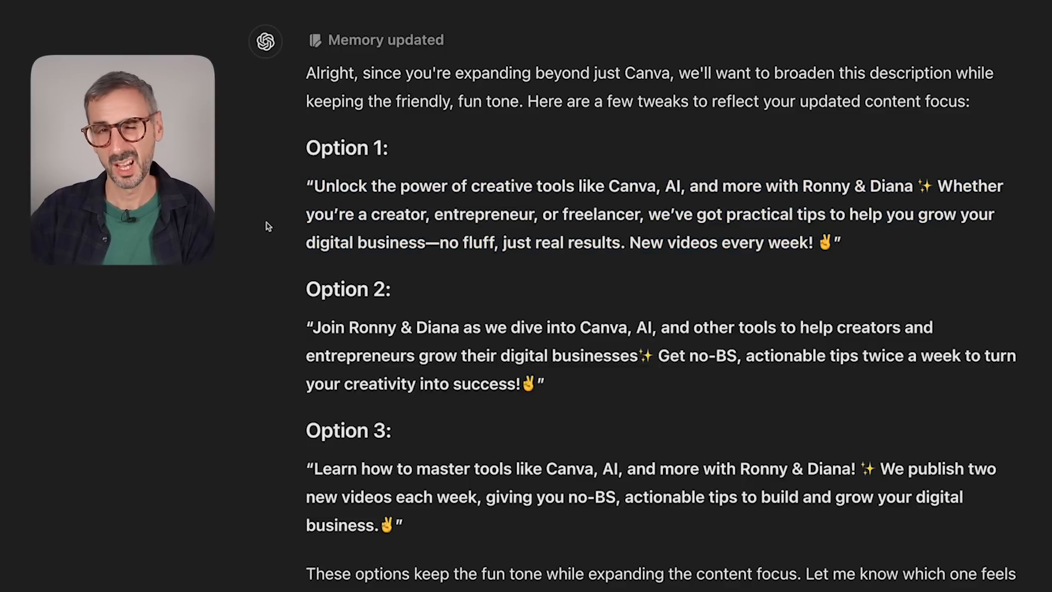
{"action": "scroll", "coordinate": [297, 393], "scroll_direction": "down", "scroll_amount": 3}
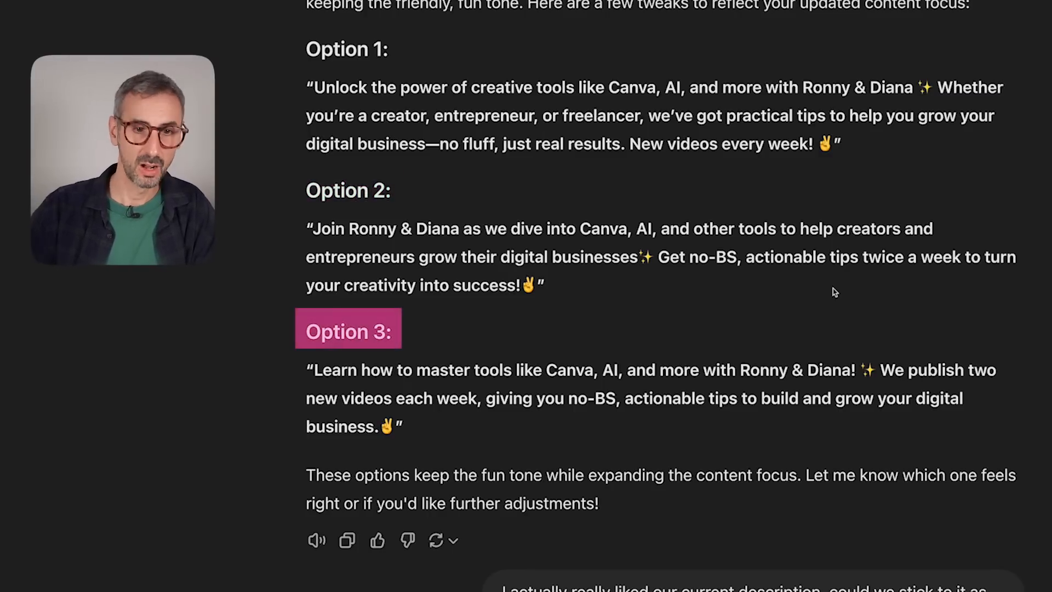
- Read the request to stick to the current channel description as much as possible, and examine the refined version given in reply
{"action": "scroll", "coordinate": [809, 310], "scroll_direction": "down", "scroll_amount": 3}
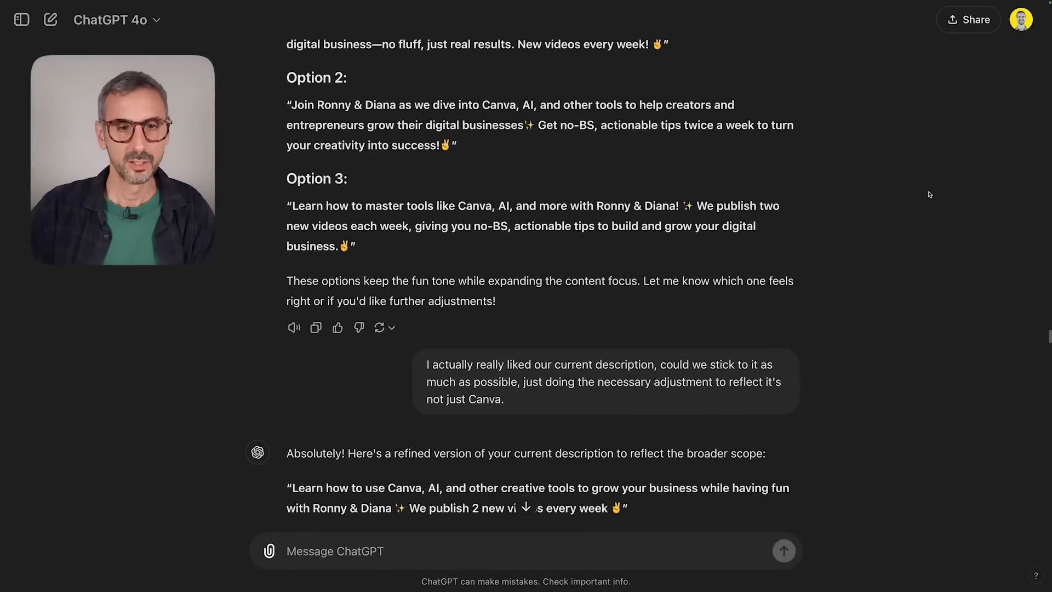
{"action": "scroll", "coordinate": [963, 276], "scroll_direction": "down", "scroll_amount": 3}
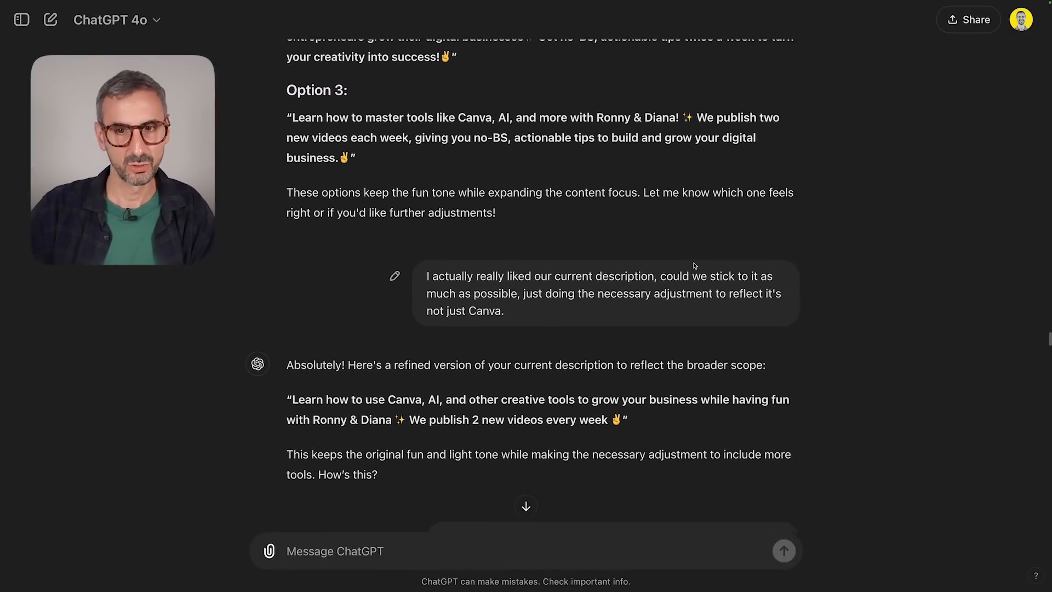